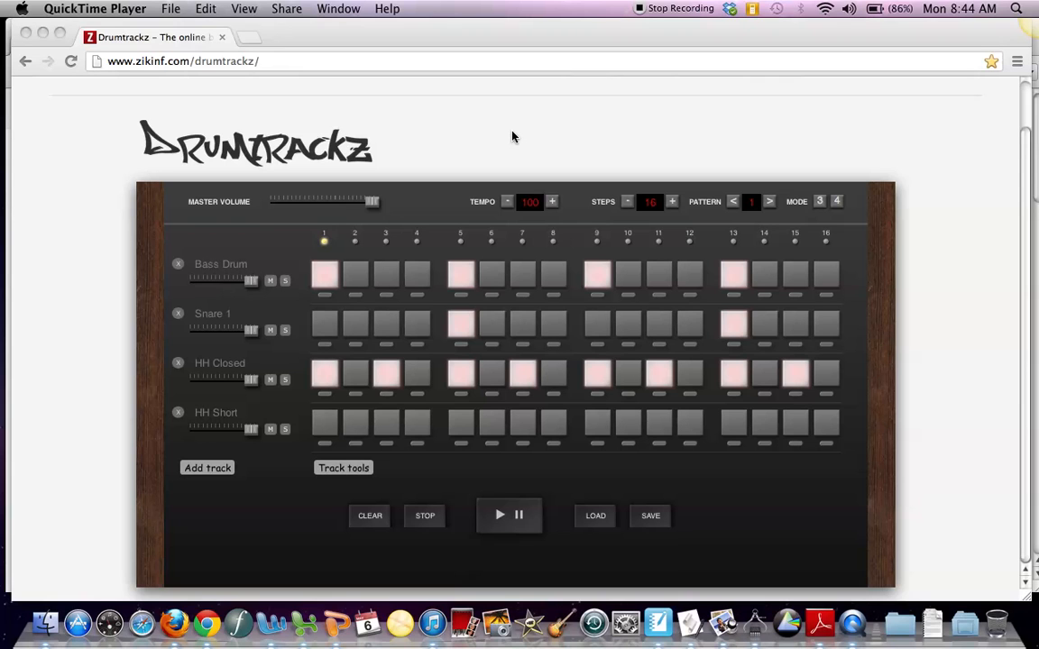
Step: Play the preset drum beat and clear all of its steps from the grid
click(500, 518)
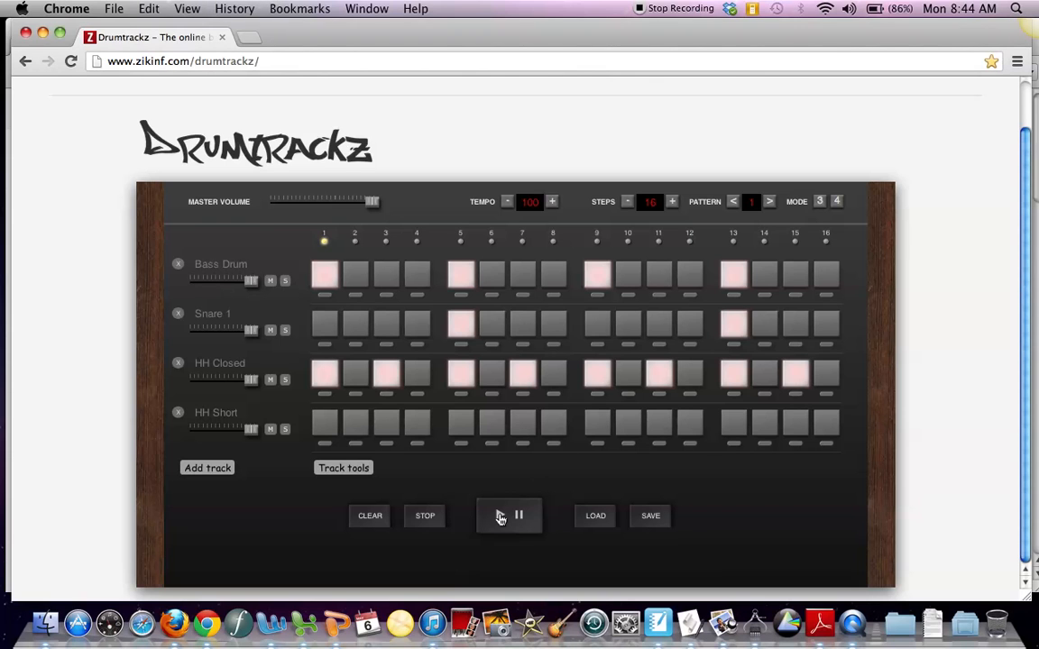
click(500, 517)
click(371, 515)
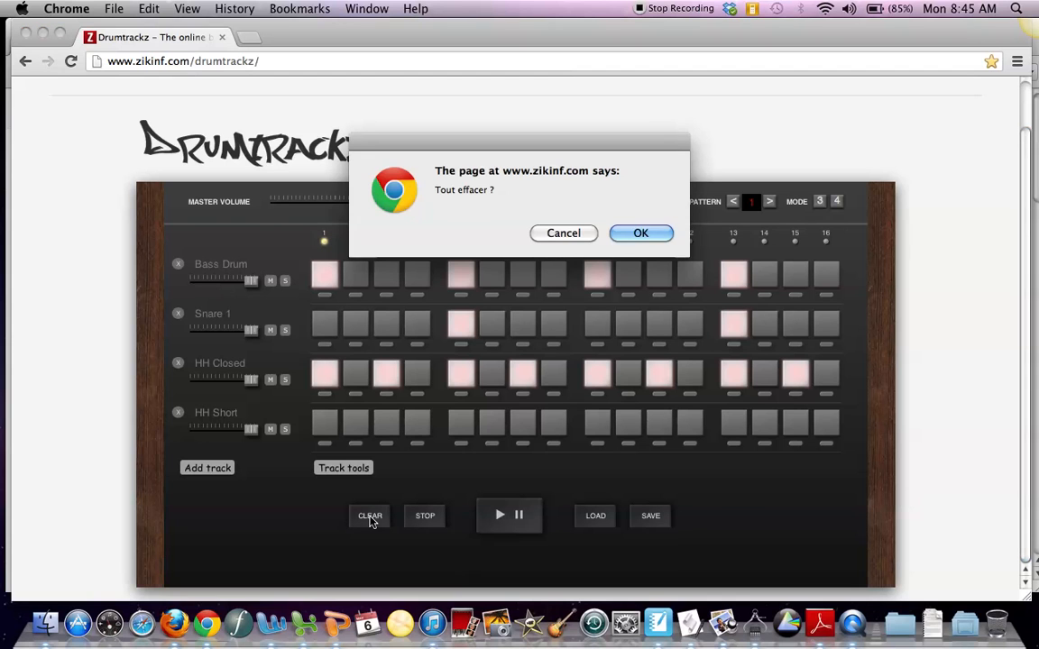
click(640, 232)
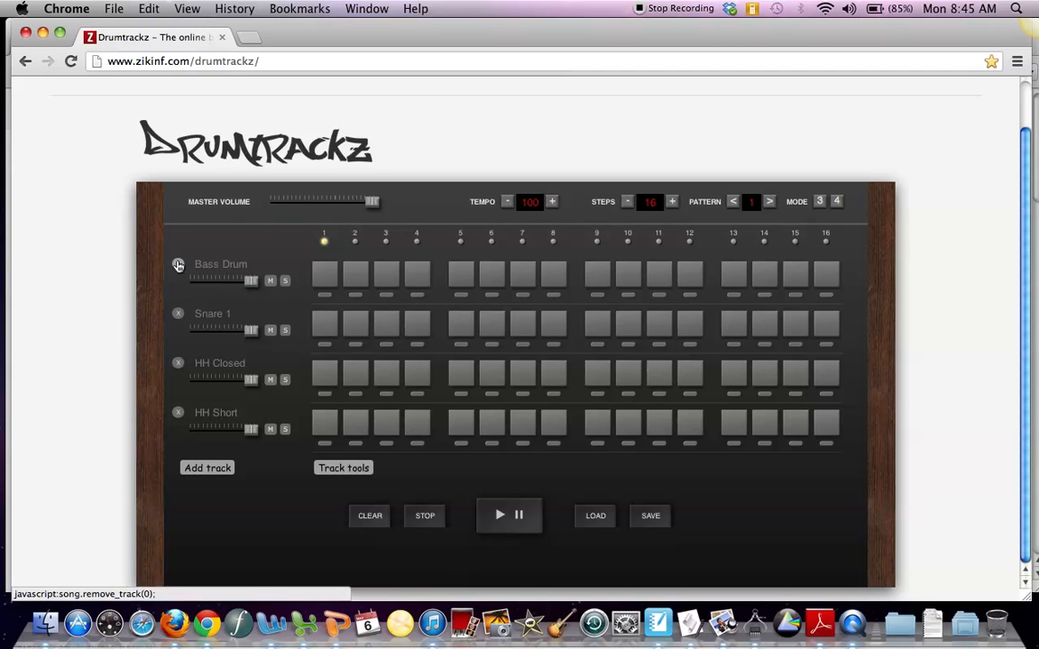
Step: Replace the samples Snare 1, HH Closed and HH Short with Cow Bell, Tambourine and Clap from the DrumKit kit
click(199, 321)
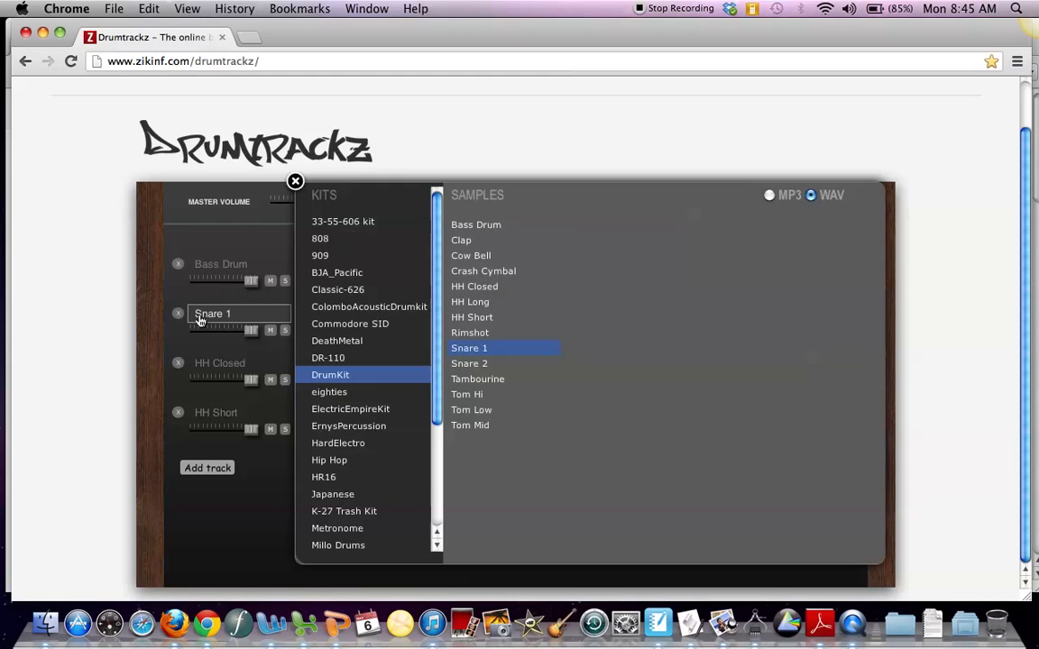
click(473, 257)
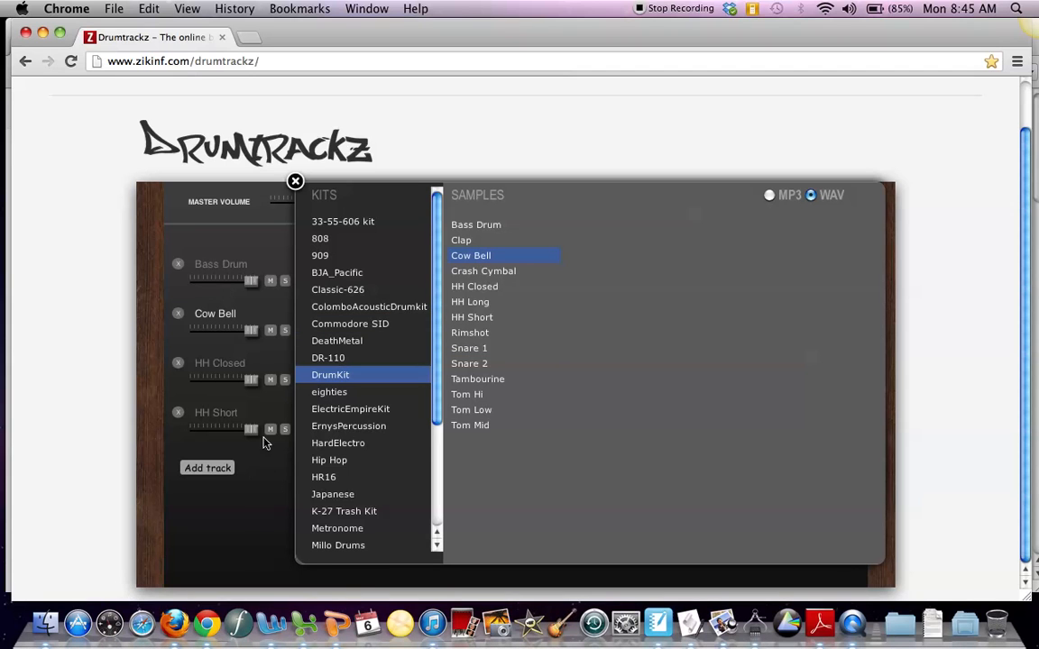
click(212, 366)
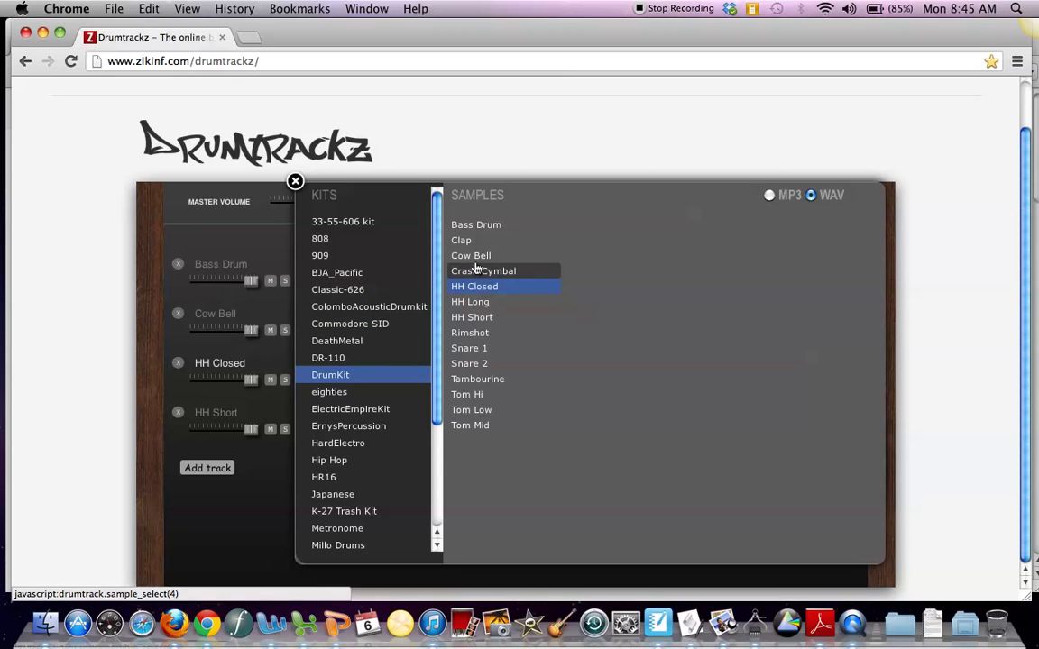
click(466, 380)
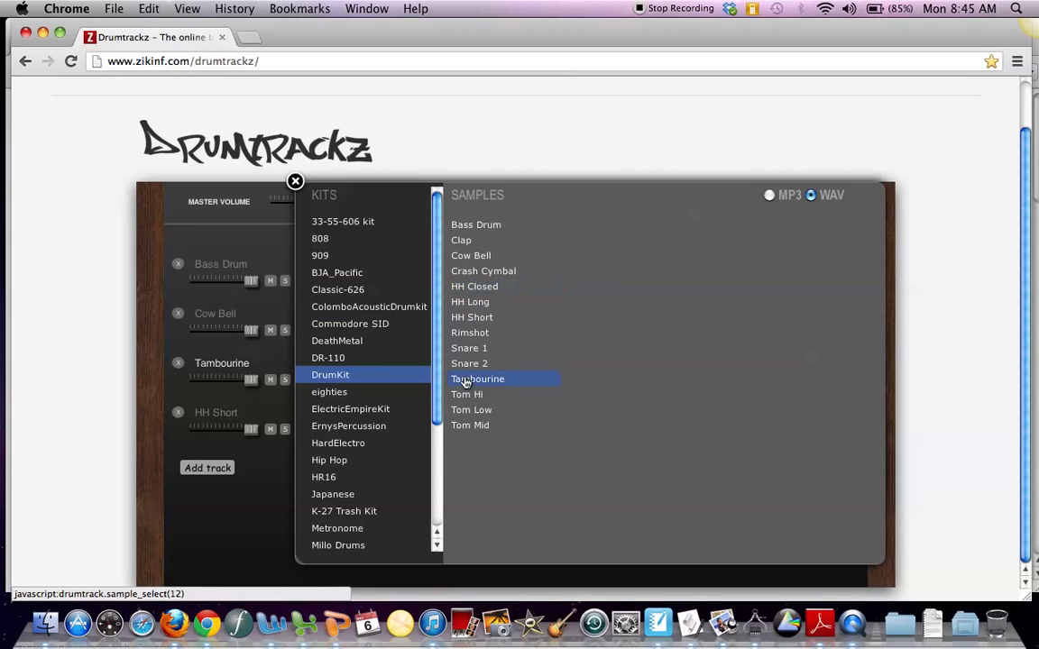
click(216, 417)
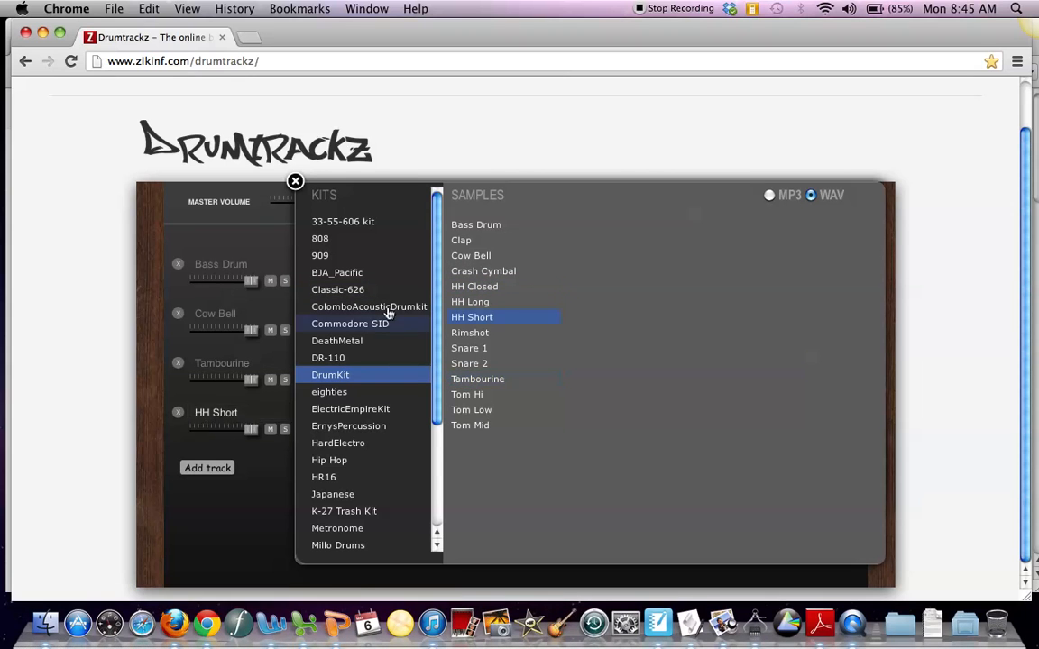
click(467, 240)
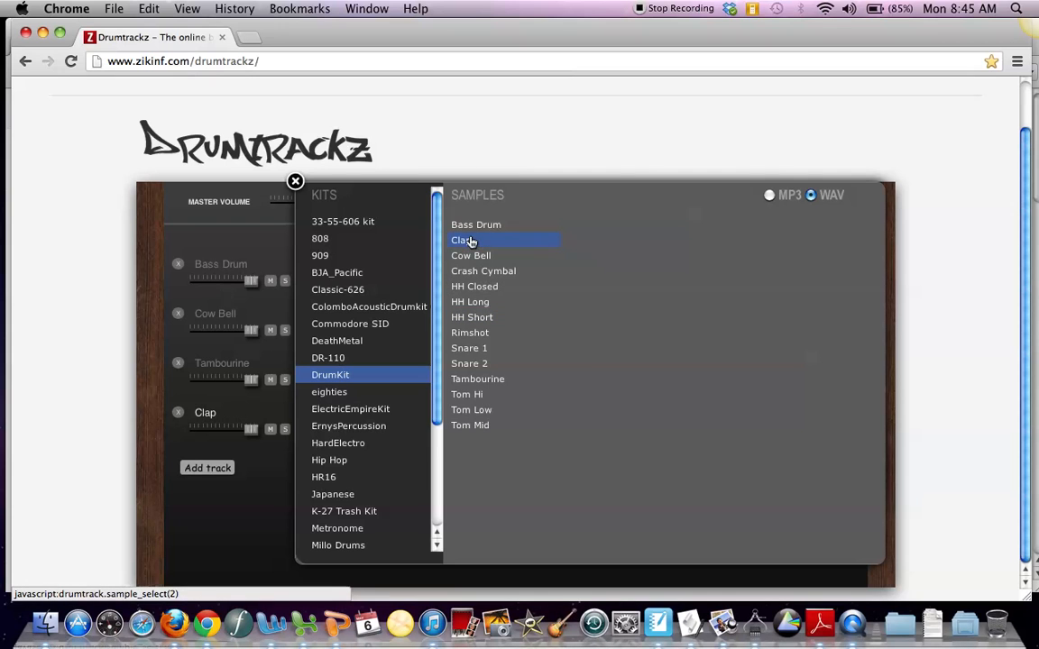
Step: Browse the samples of the eighties, BJA_Pacific and Hip Hop kits and close the sample browser
click(346, 392)
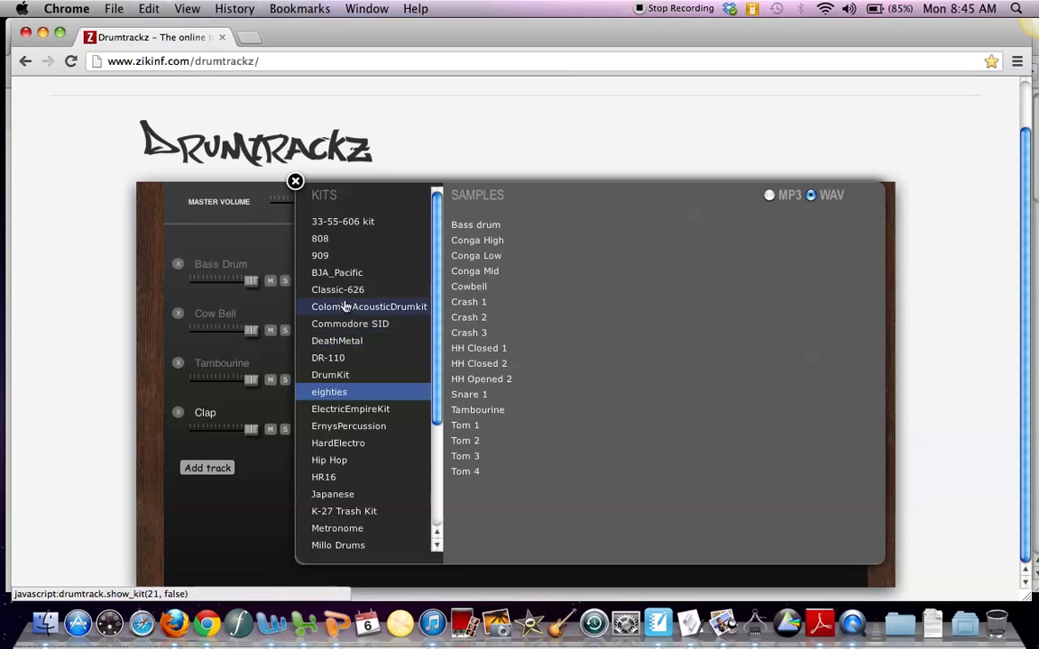
click(341, 273)
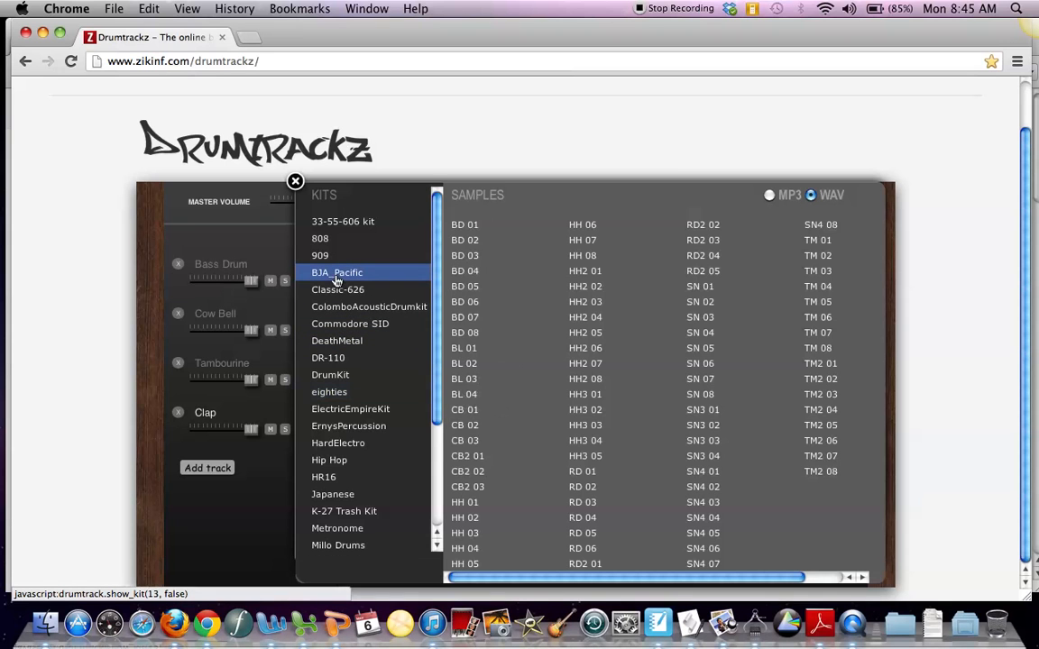
click(326, 461)
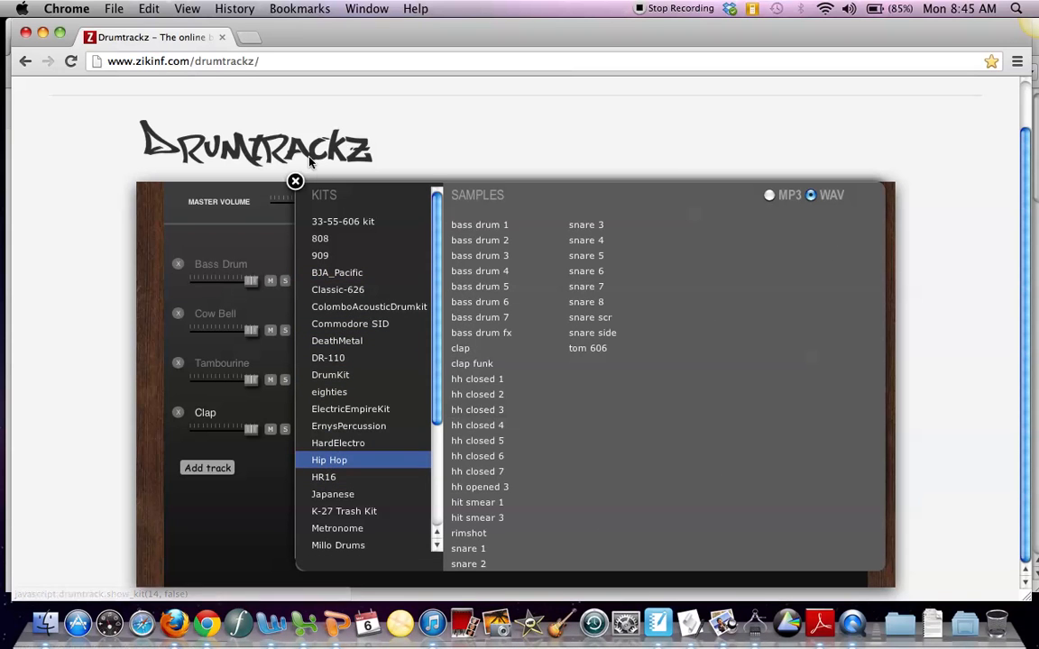
click(295, 182)
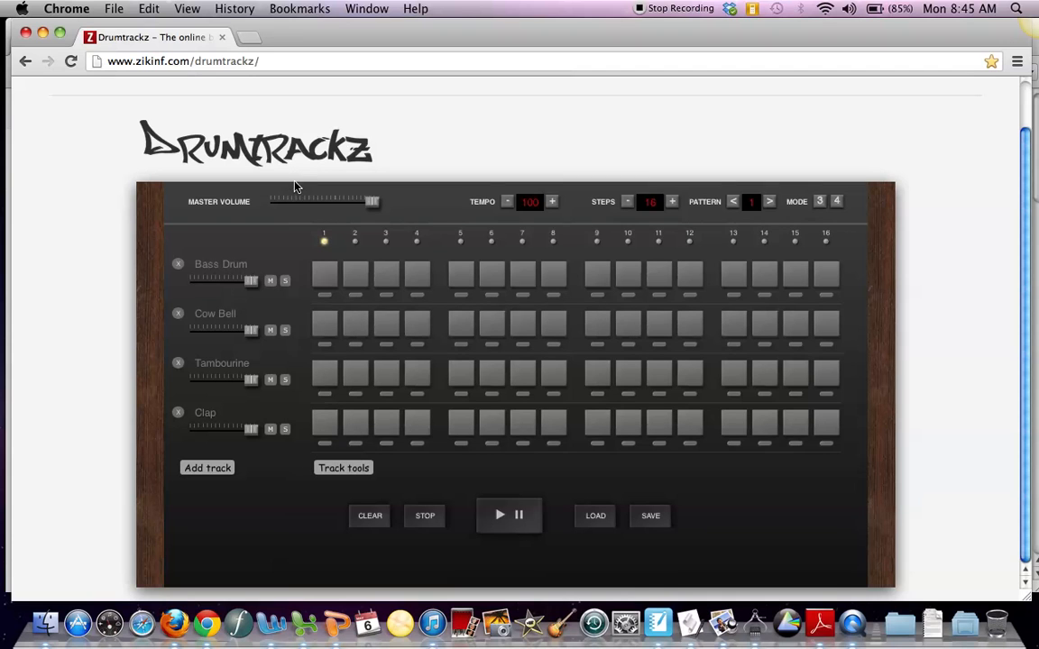
Step: Activate the Bass Drum on steps 1, 5, 9 and 13
click(326, 278)
click(460, 275)
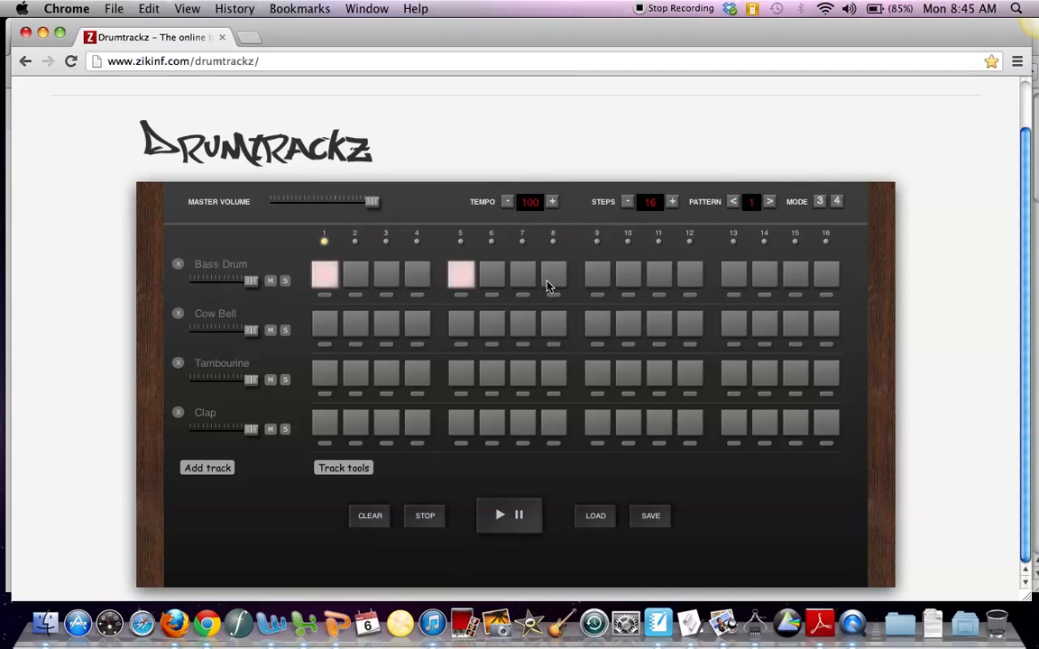
click(593, 279)
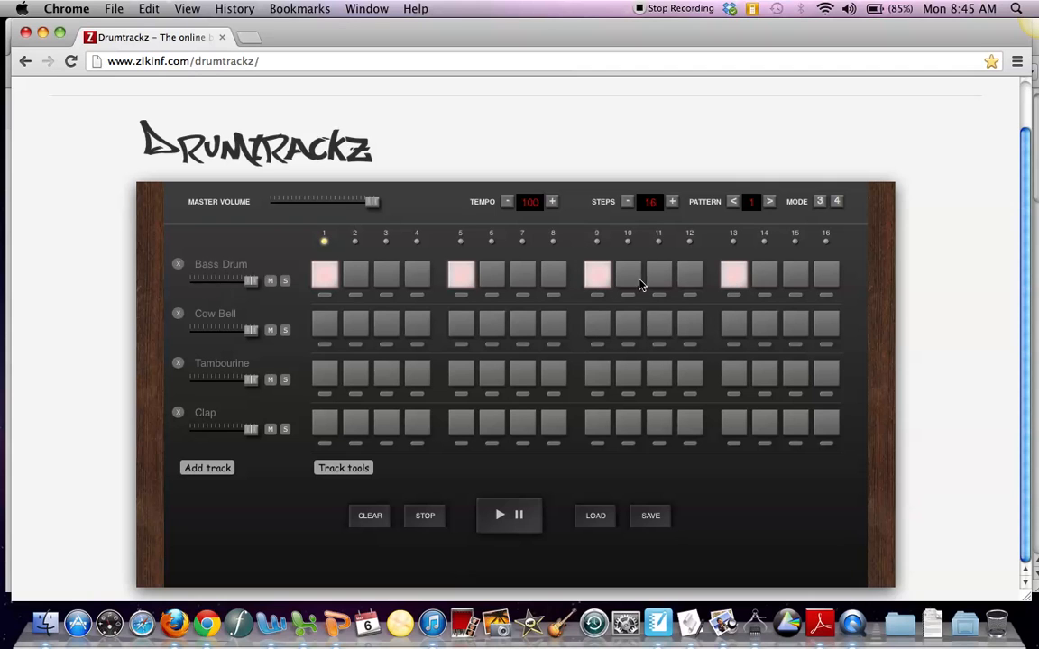
click(323, 273)
Step: Activate the Cow Bell on every odd step from 1 to 15
click(325, 328)
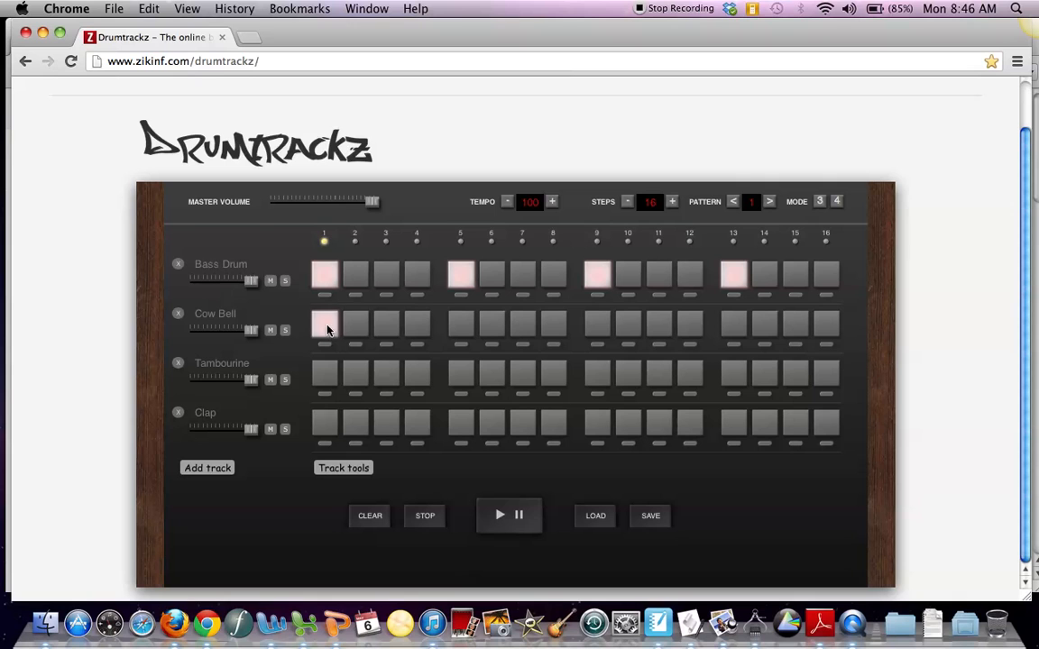
click(398, 329)
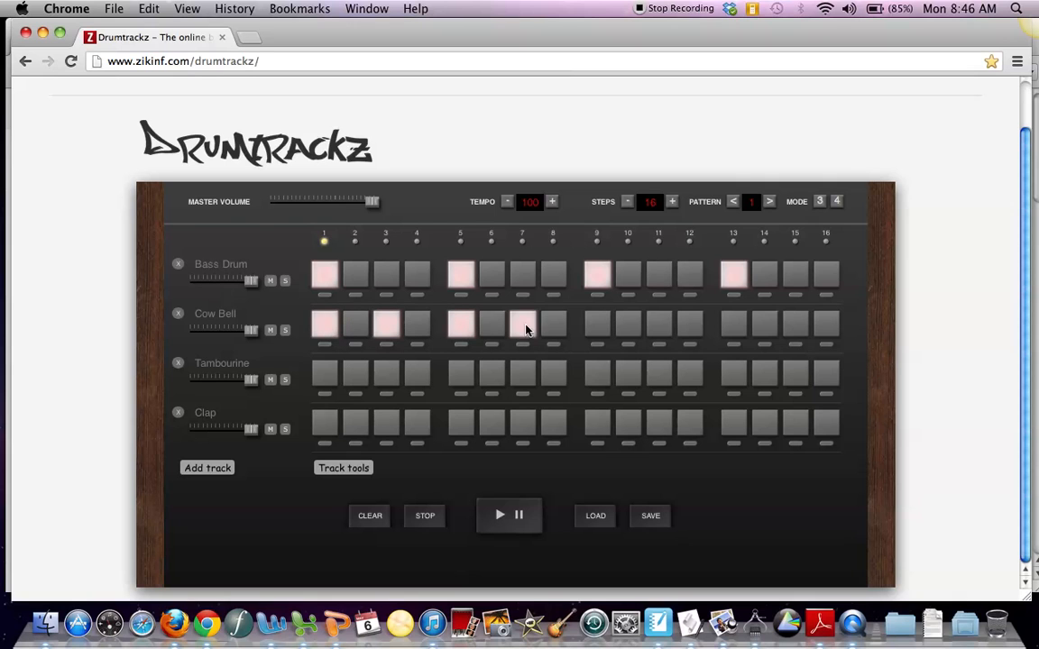
click(595, 325)
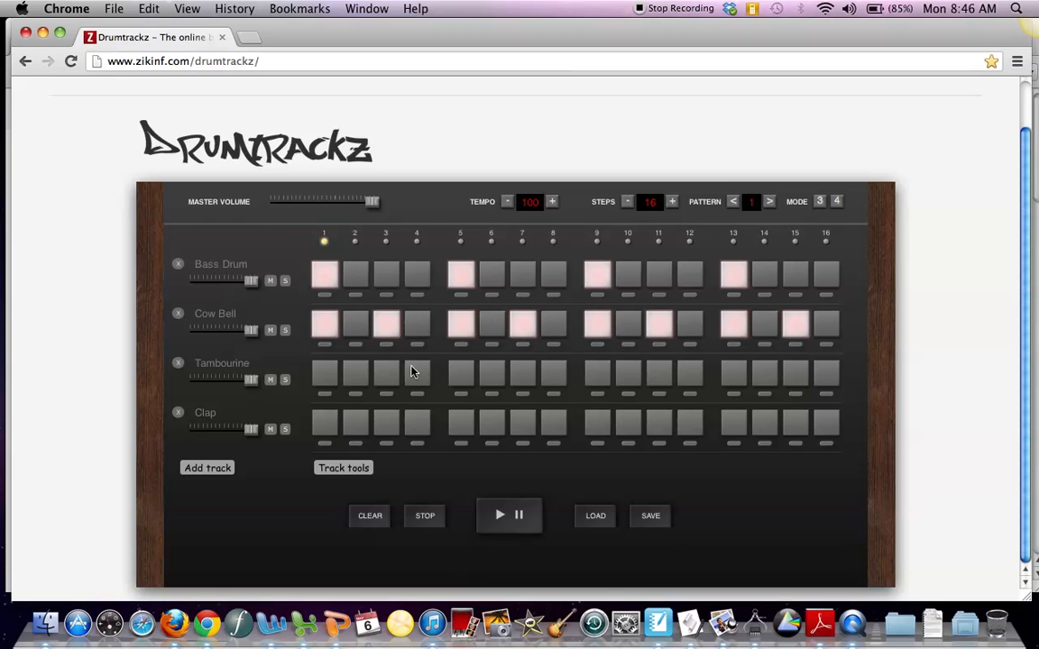
Step: Activate the Tambourine on all 16 steps
click(322, 381)
click(462, 380)
click(525, 376)
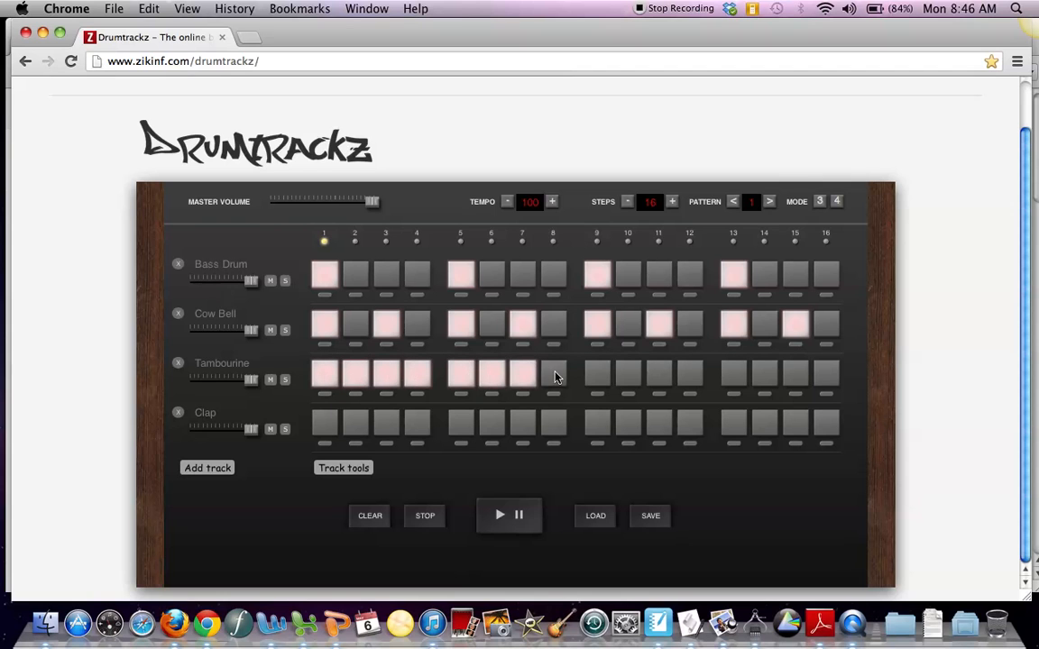
click(554, 376)
click(599, 377)
click(628, 377)
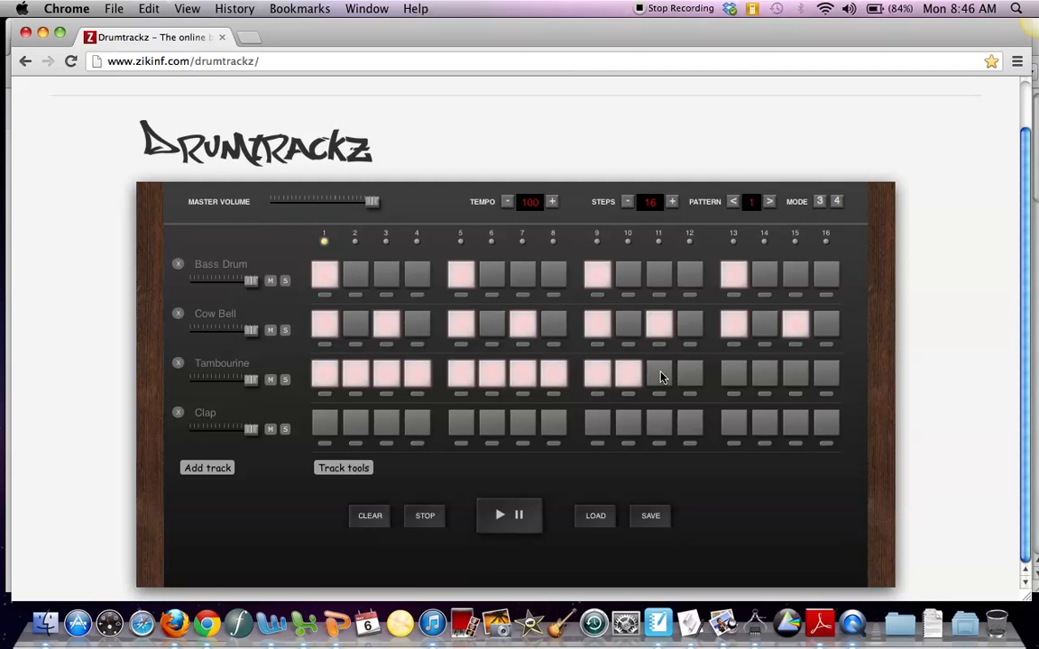
click(691, 374)
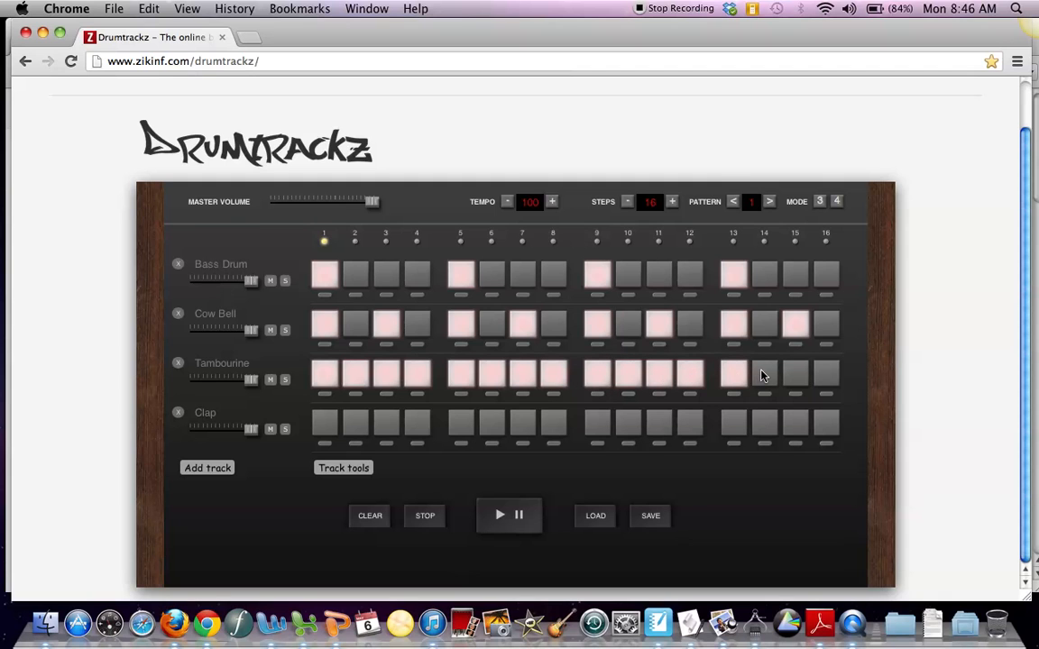
click(763, 375)
click(796, 373)
click(822, 375)
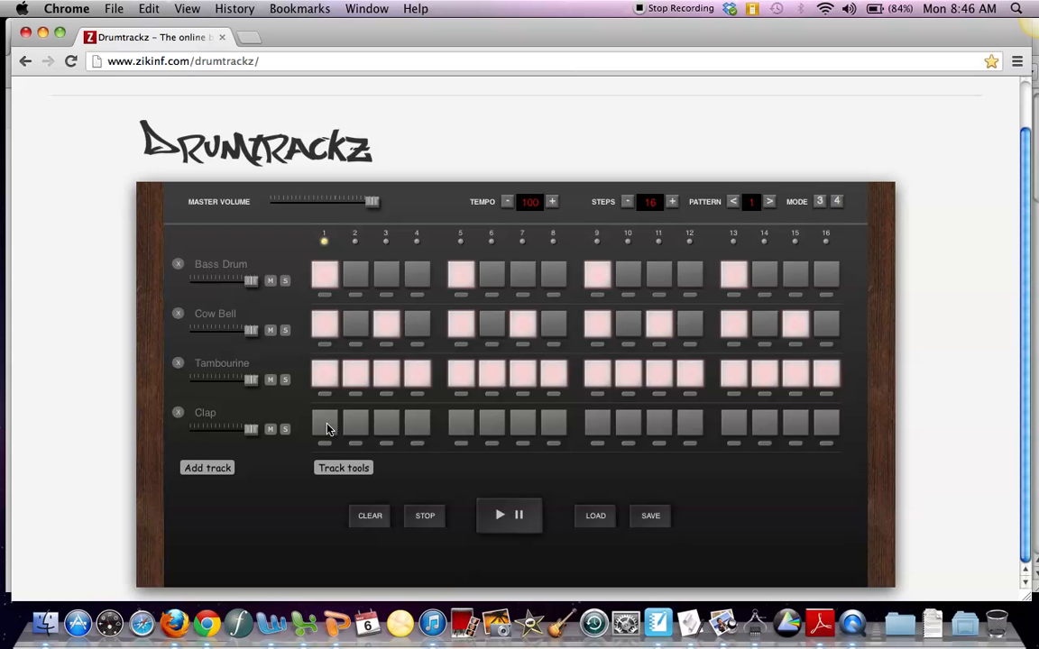
Step: Activate the Clap on steps 5 and 13 and play the beat
click(464, 423)
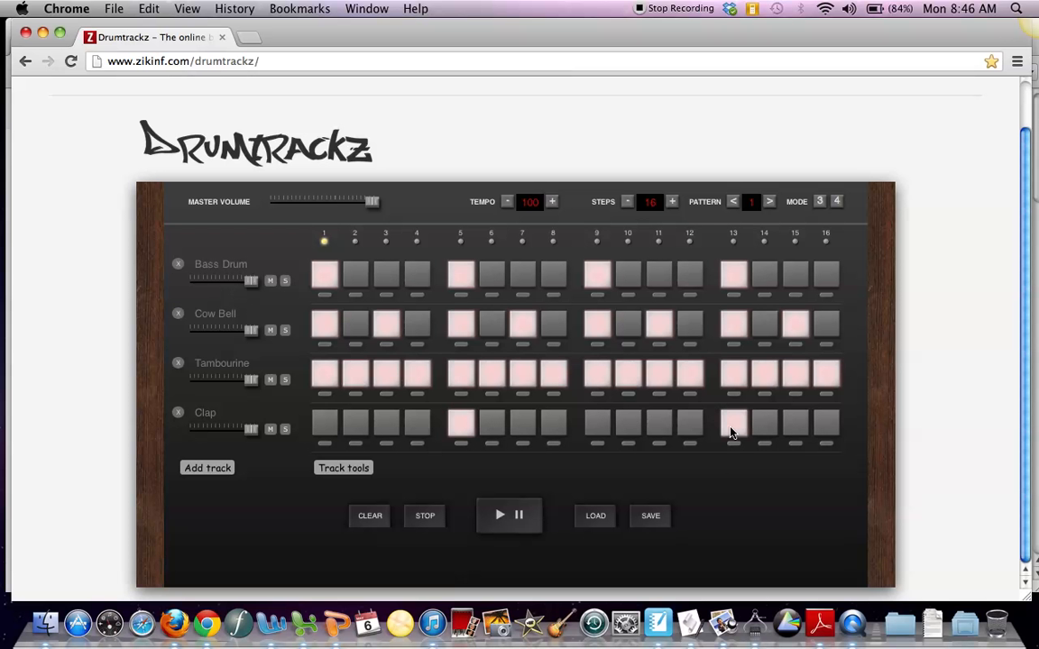
click(501, 516)
Step: Lower the volumes of the Cow Bell, Tambourine and Clap tracks to about half
drag(252, 331, 222, 333)
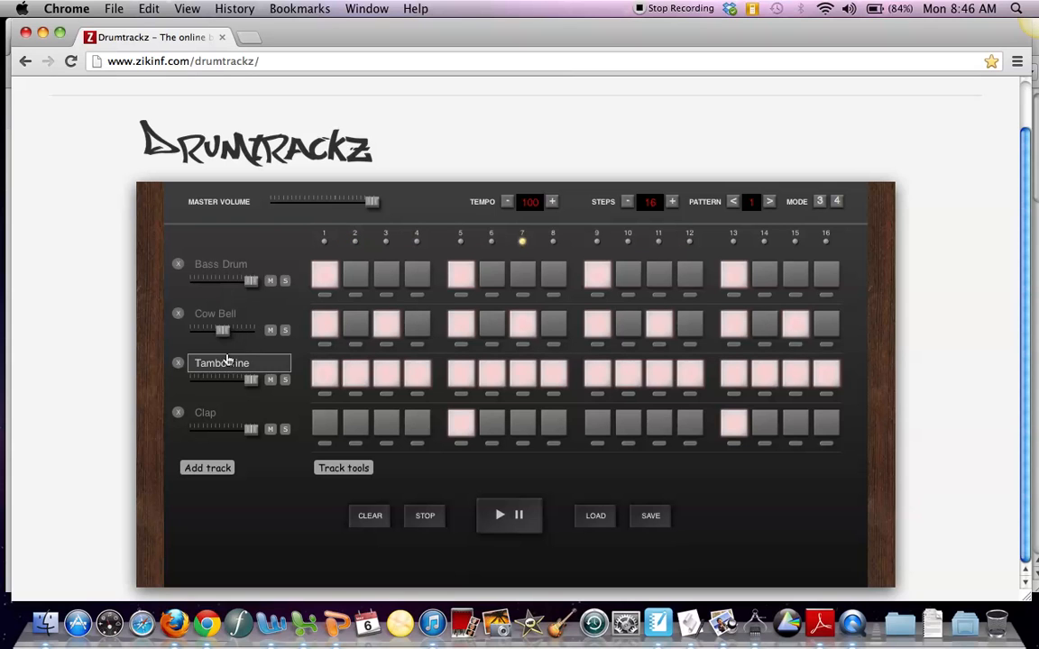
drag(250, 380, 223, 383)
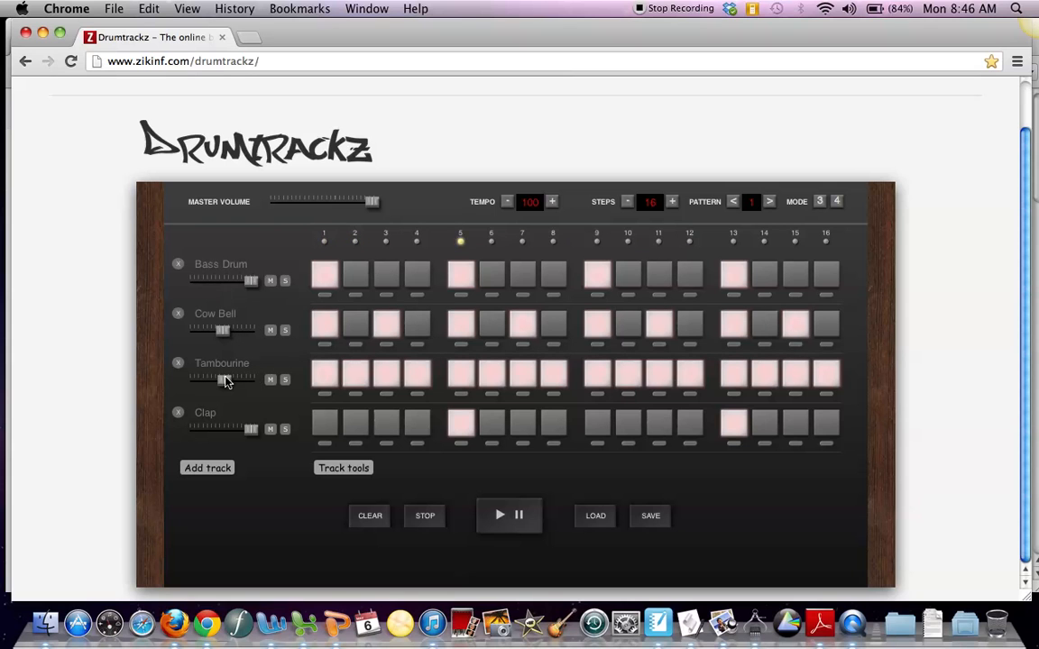
drag(252, 430, 224, 437)
Step: Raise the tempo of the playing beat to 122
click(553, 204)
click(553, 204)
click(553, 204)
click(552, 204)
click(553, 204)
click(552, 203)
click(552, 204)
double_click(552, 204)
click(552, 204)
double_click(552, 203)
double_click(552, 203)
click(553, 204)
double_click(553, 204)
click(553, 203)
double_click(553, 204)
click(552, 203)
click(553, 203)
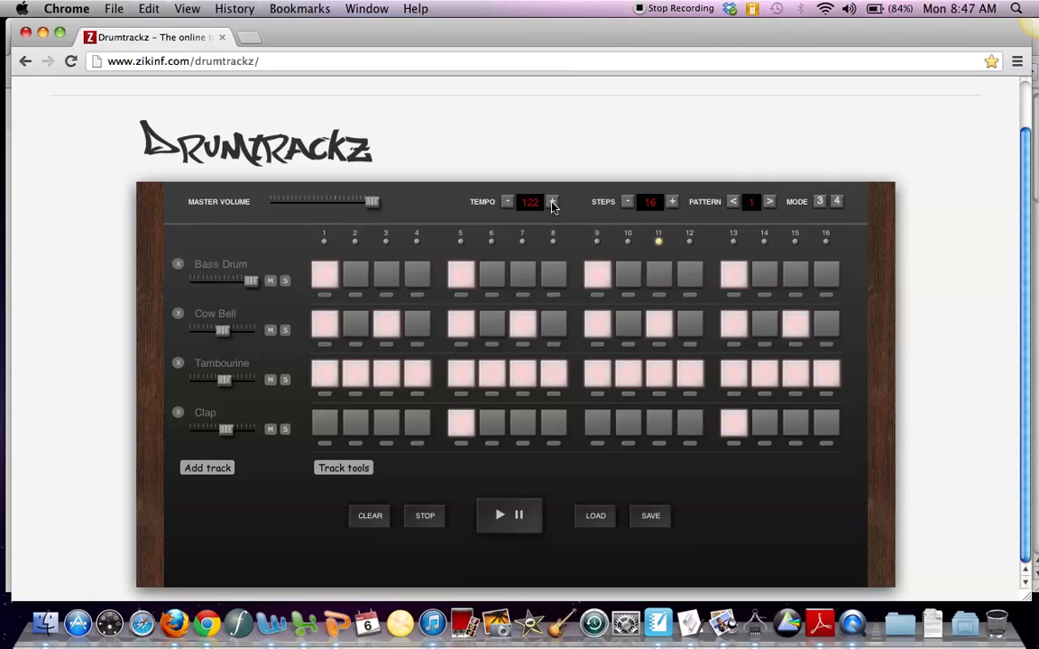
Step: Lower the tempo slightly, raise it again by a few beats and stop the playback
click(505, 201)
click(555, 205)
click(555, 205)
click(554, 205)
click(554, 205)
click(555, 206)
click(428, 524)
Step: Clear the whole four-track beat from the grid and accept the confirmation
mouse_move(371, 198)
mouse_down()
mouse_move(309, 211)
mouse_move(296, 200)
mouse_move(361, 197)
mouse_up()
click(195, 408)
click(369, 517)
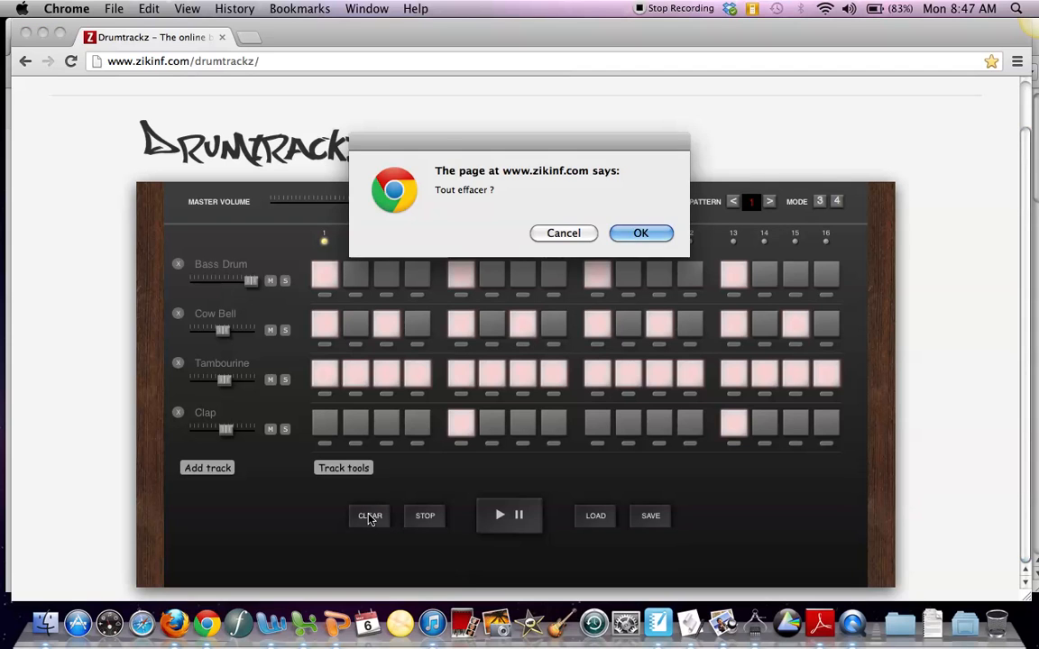
click(639, 233)
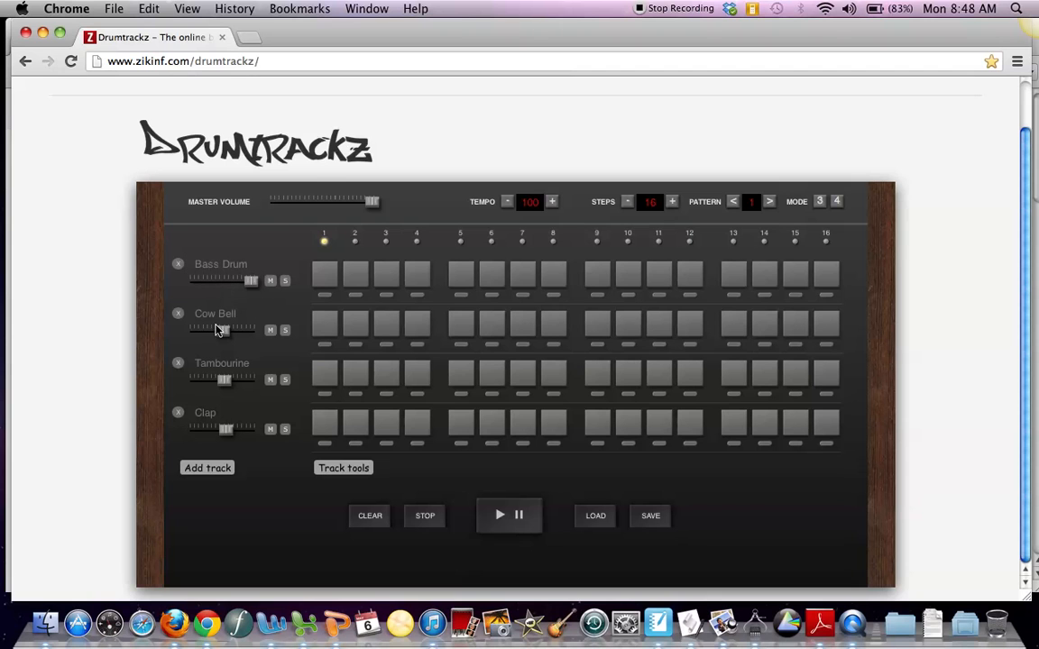
Step: Change the first track's sample from Bass Drum to Snare 1 of the DrumKit kit and close the sample browser
click(220, 264)
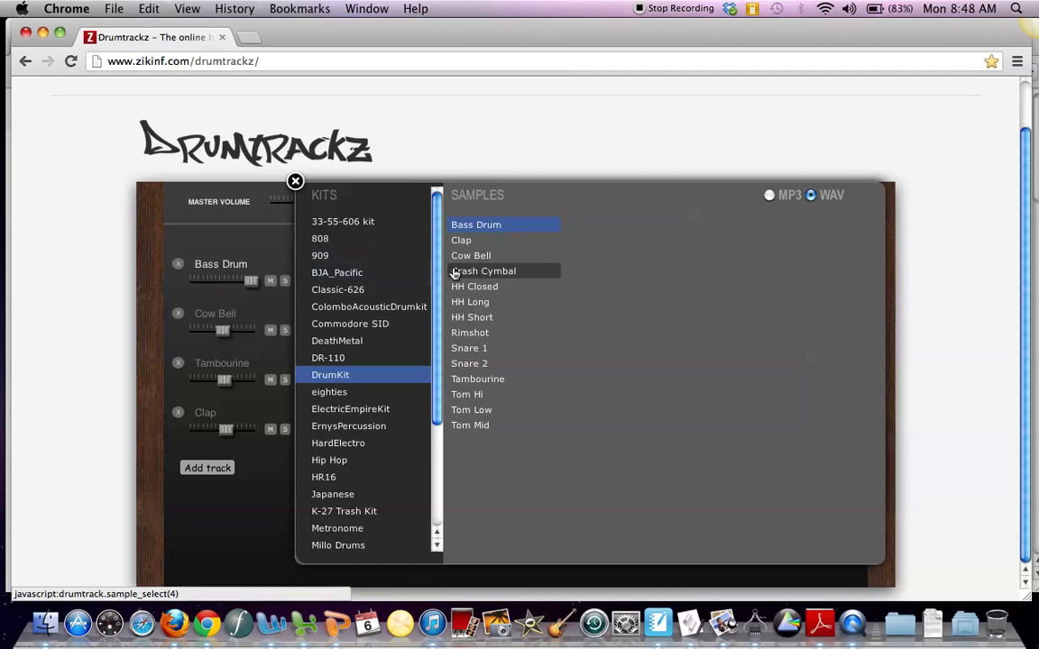
click(464, 348)
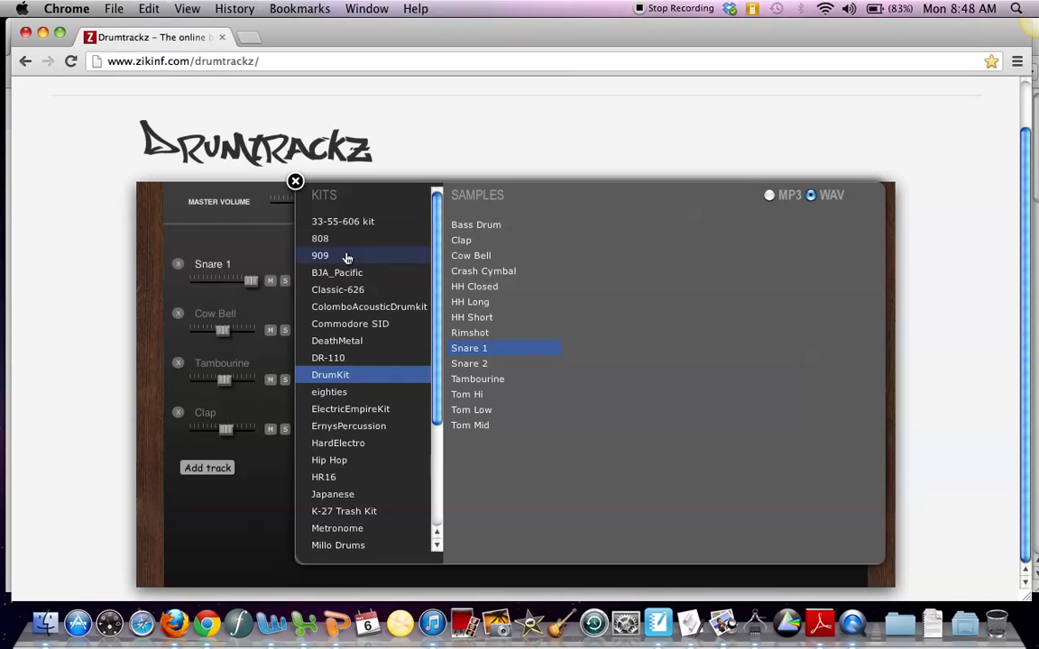
click(295, 181)
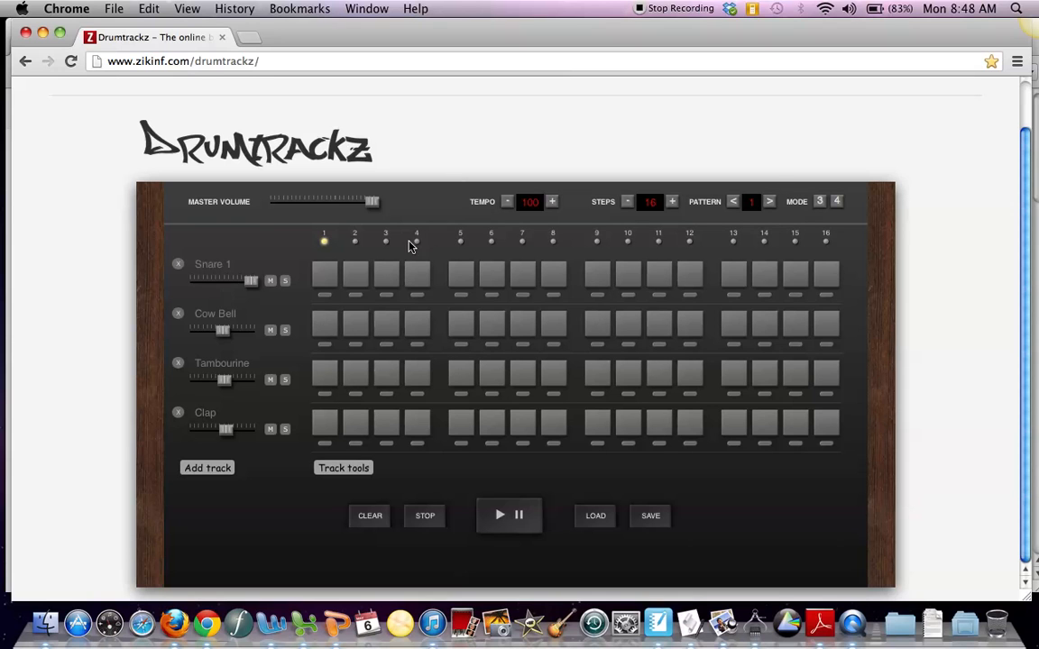
Step: Activate Snare 1 on steps 1, 3, 5, 7, 9 and 13
click(322, 280)
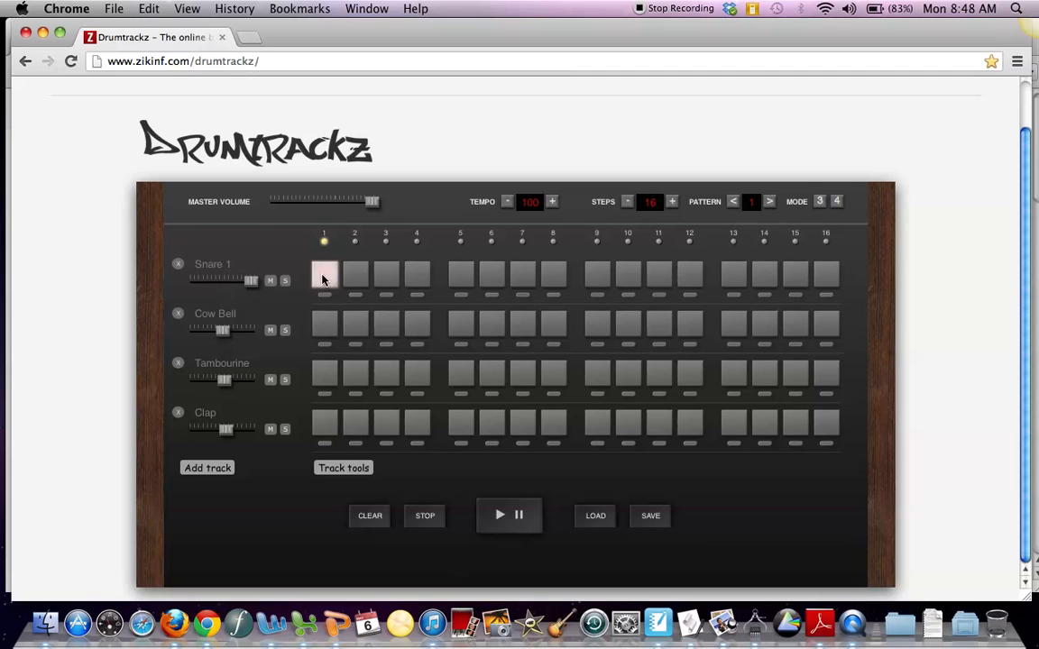
right_click(387, 274)
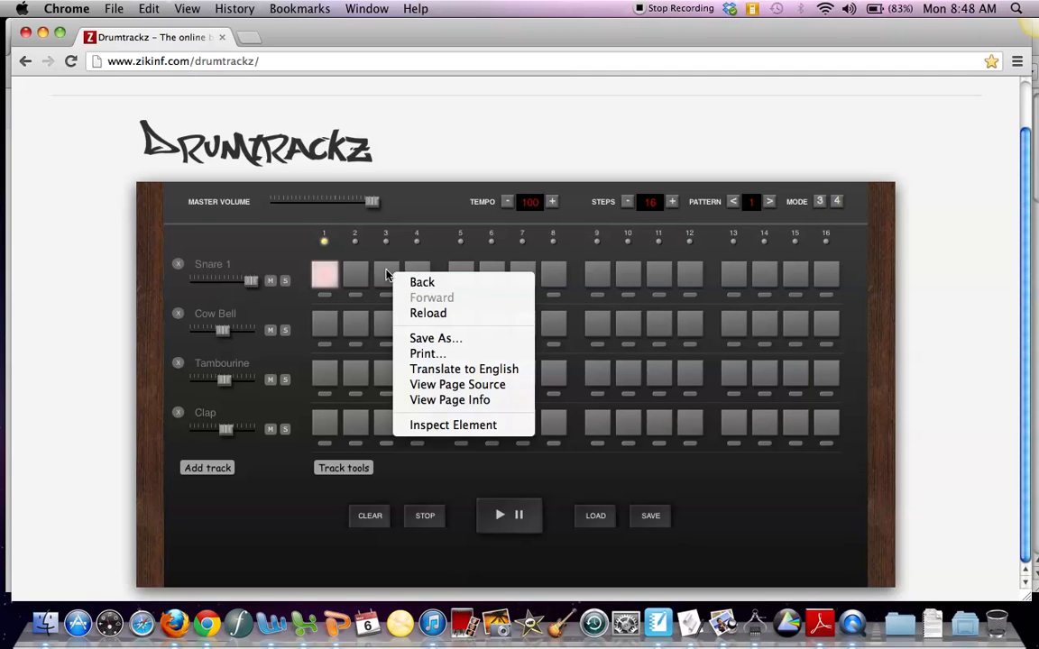
click(387, 274)
click(460, 273)
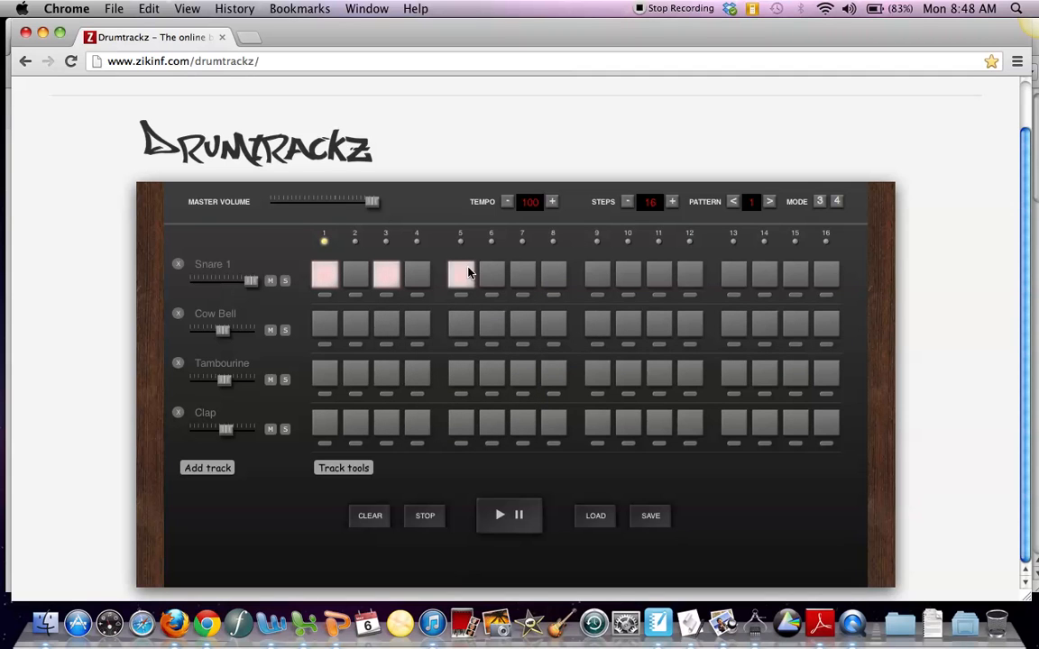
click(523, 274)
click(597, 273)
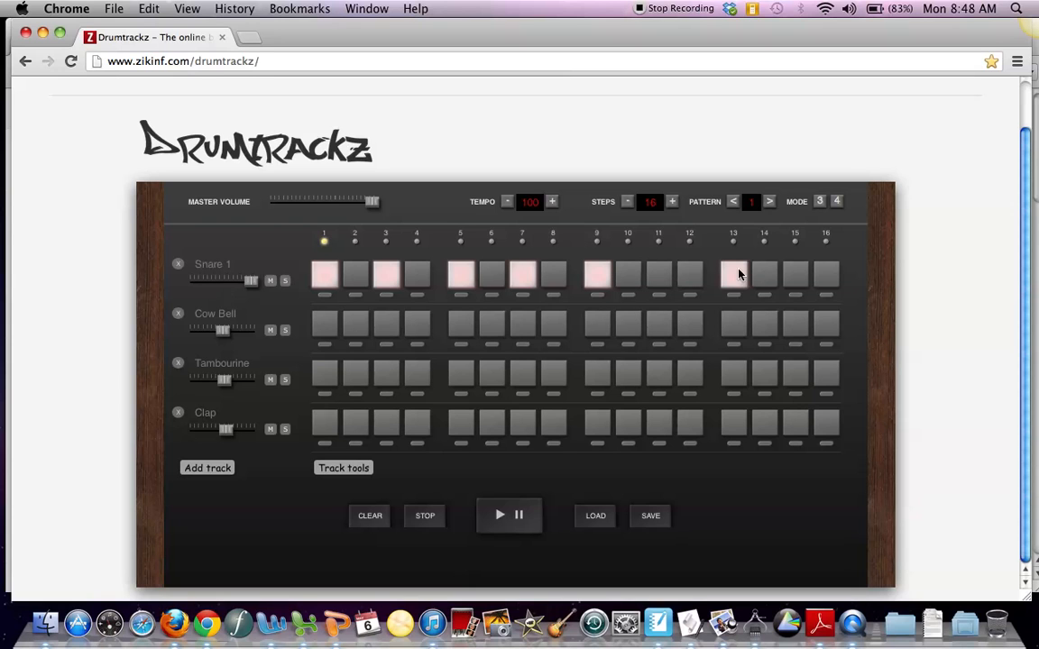
Step: Activate Cow Bell on steps 1, 5, 9, 11 and 13
click(324, 328)
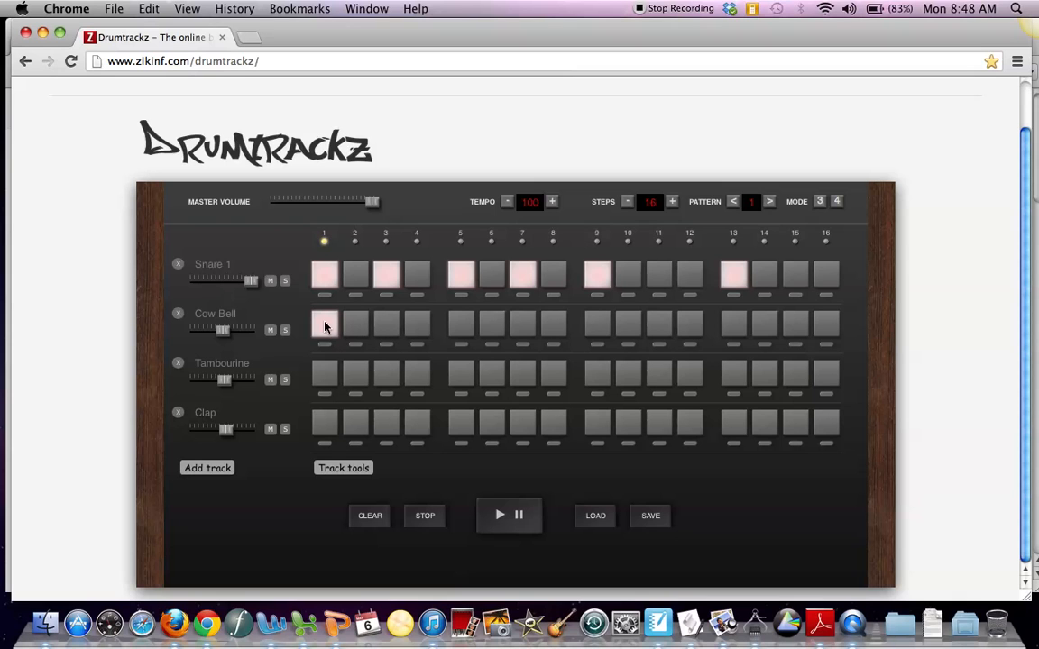
click(598, 324)
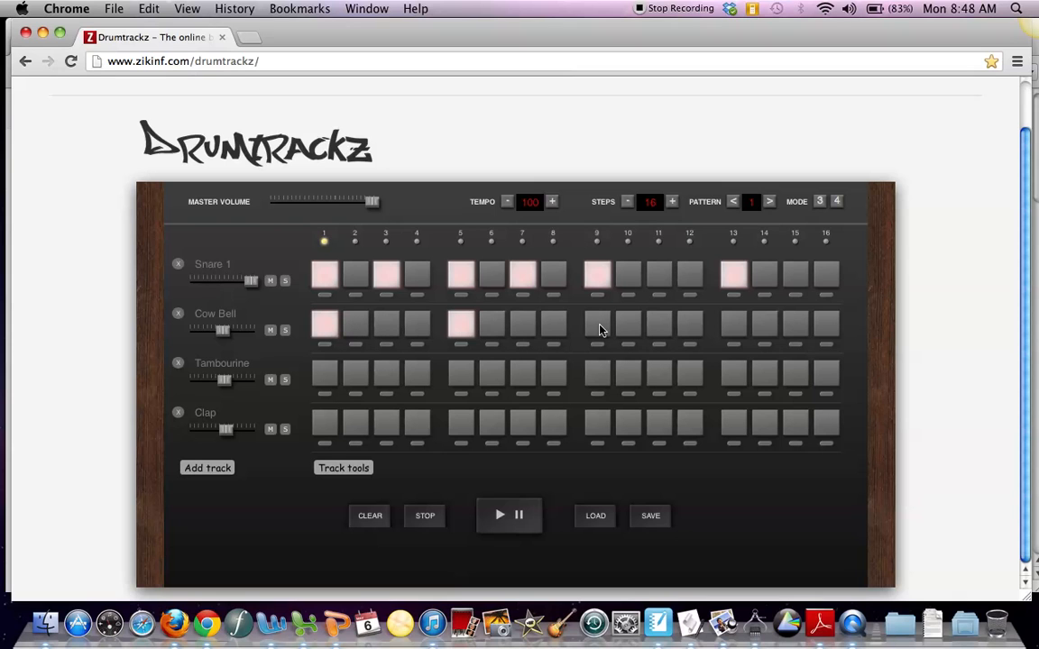
click(661, 325)
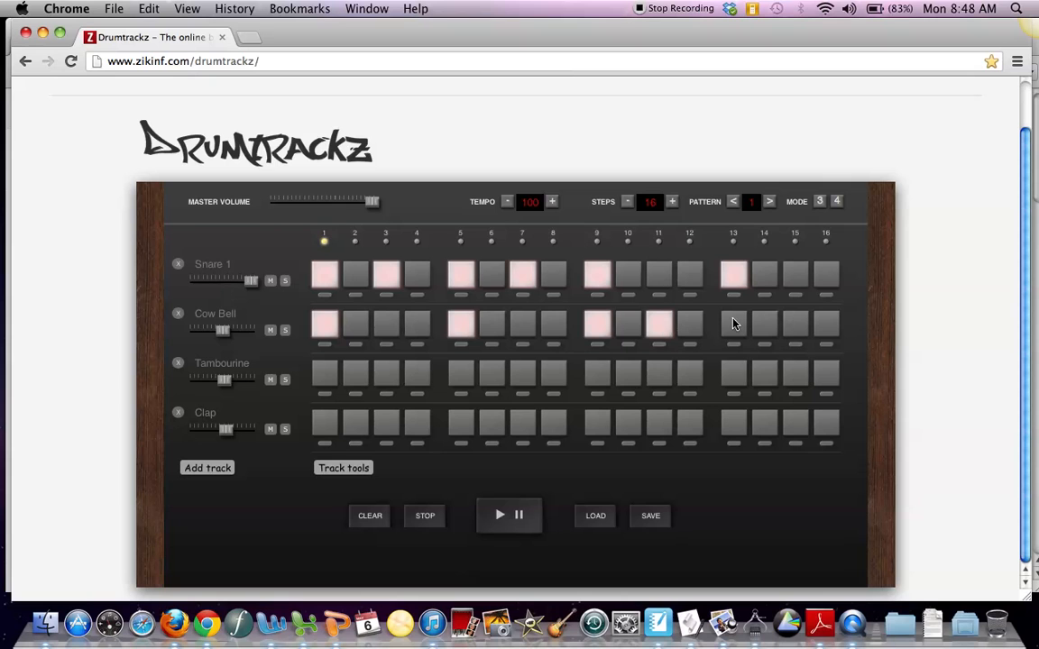
click(733, 323)
Step: Activate Tambourine on steps 1 through 5 and 9 through 13
click(326, 378)
click(355, 377)
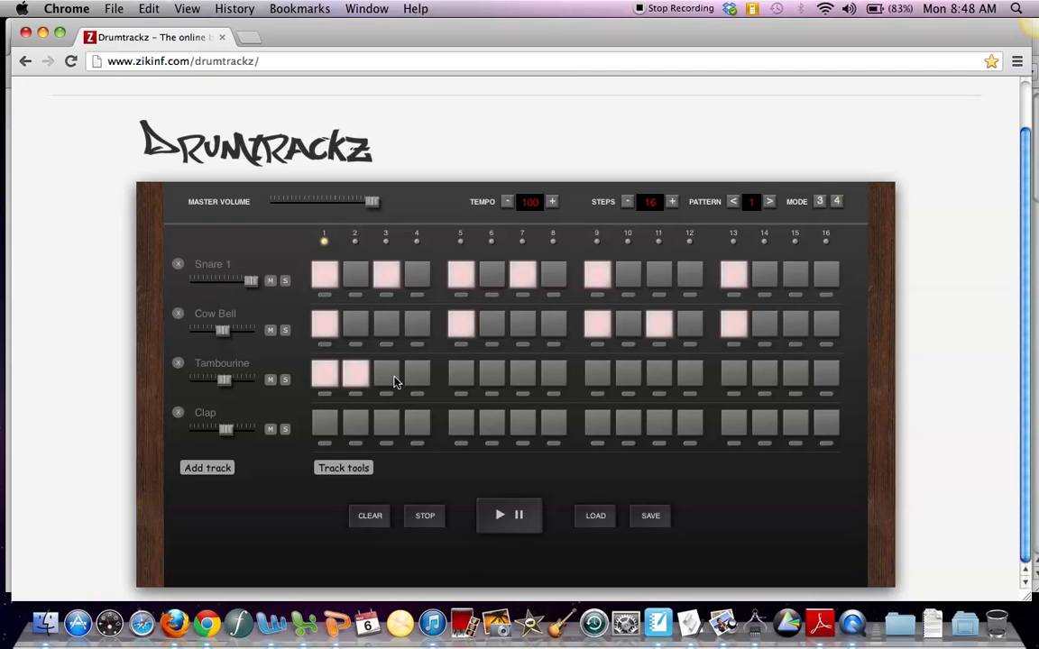
click(387, 376)
click(416, 377)
click(460, 376)
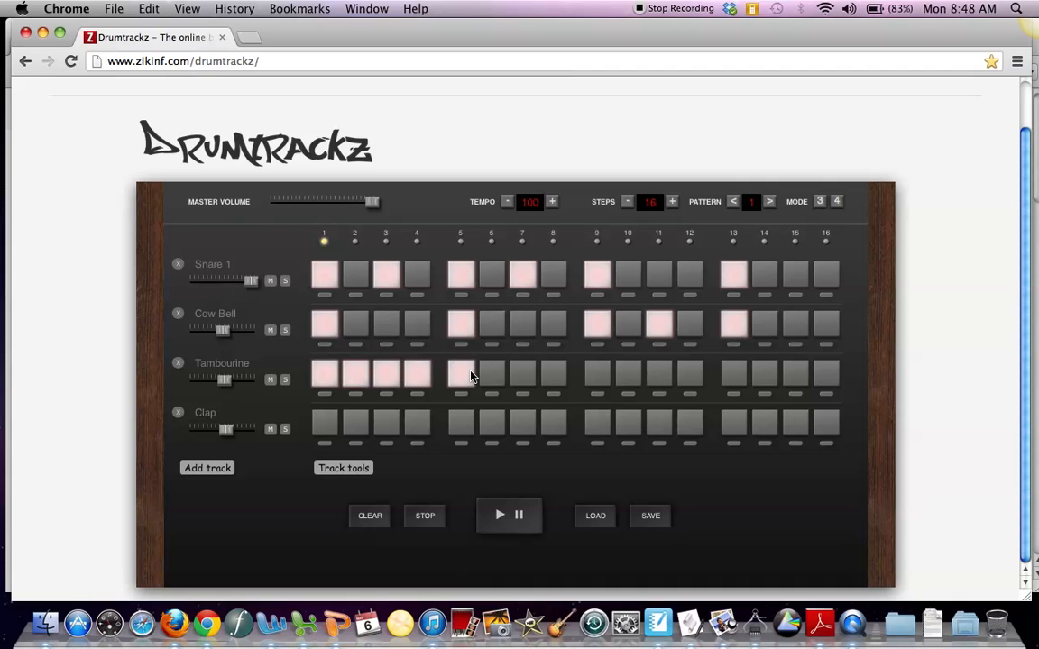
click(602, 377)
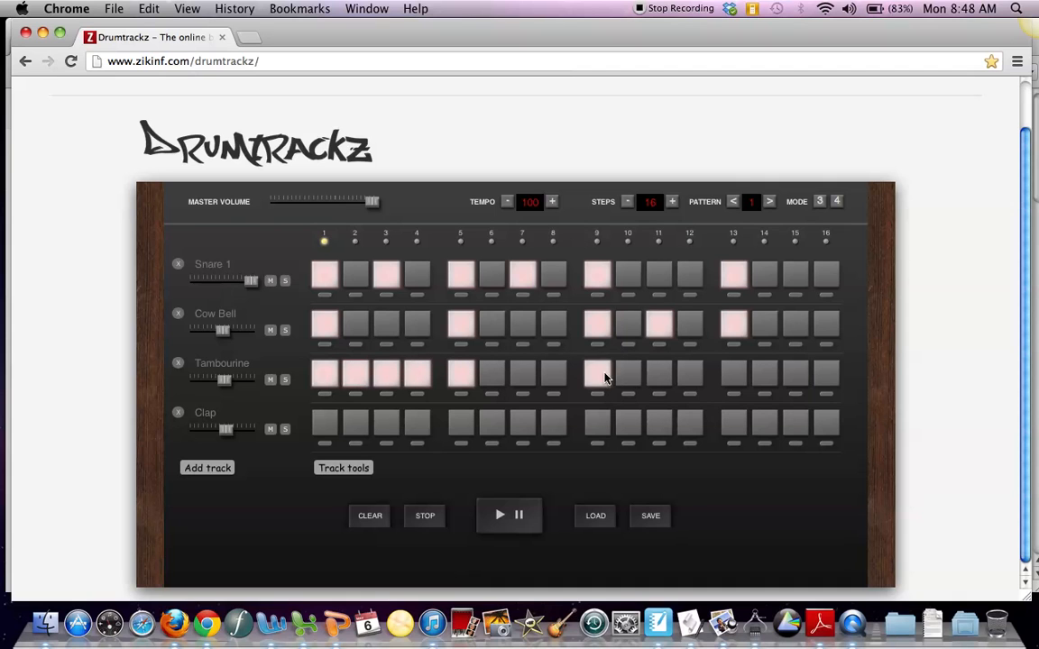
click(662, 377)
click(735, 379)
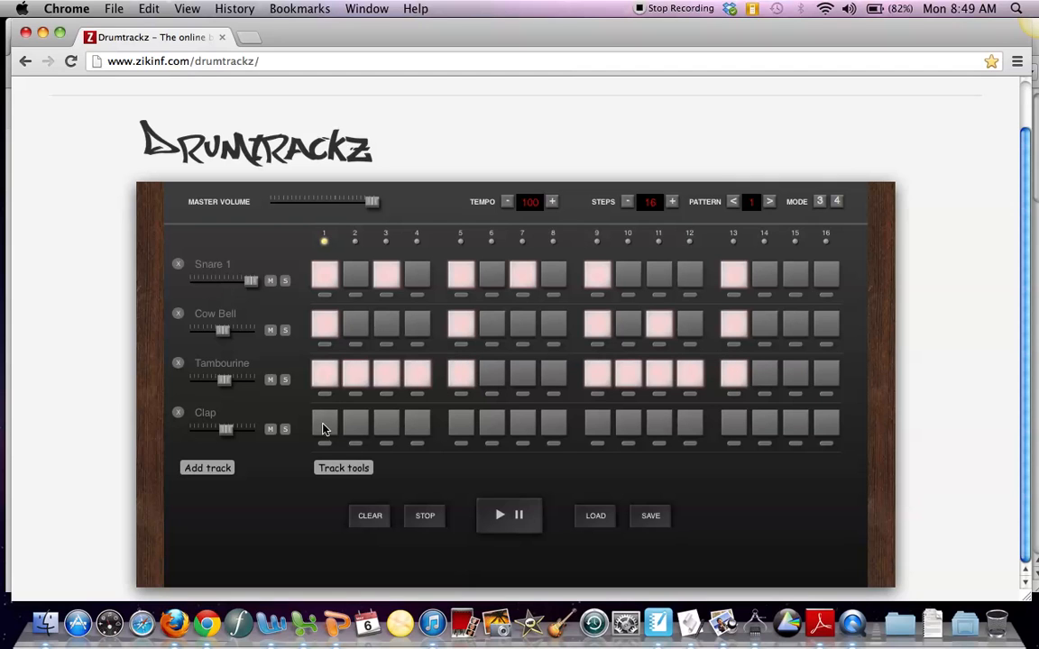
Step: Activate Clap on steps 1, 5, 9 and 13
click(460, 422)
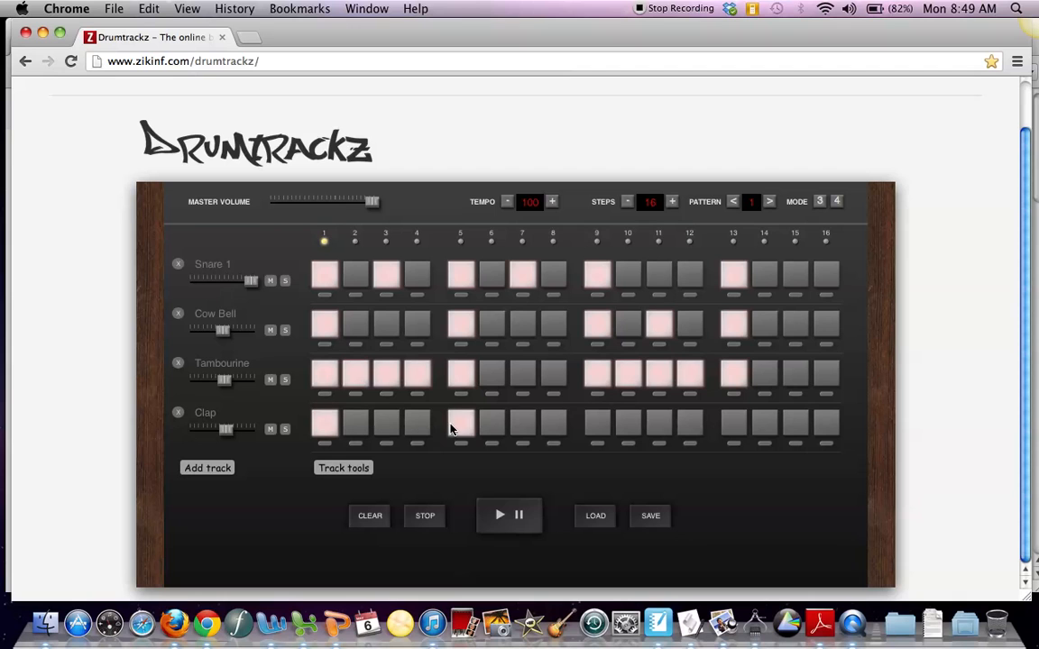
click(597, 423)
click(739, 423)
Step: Play back the four-track beat and extend the sequence to 32 steps
click(500, 518)
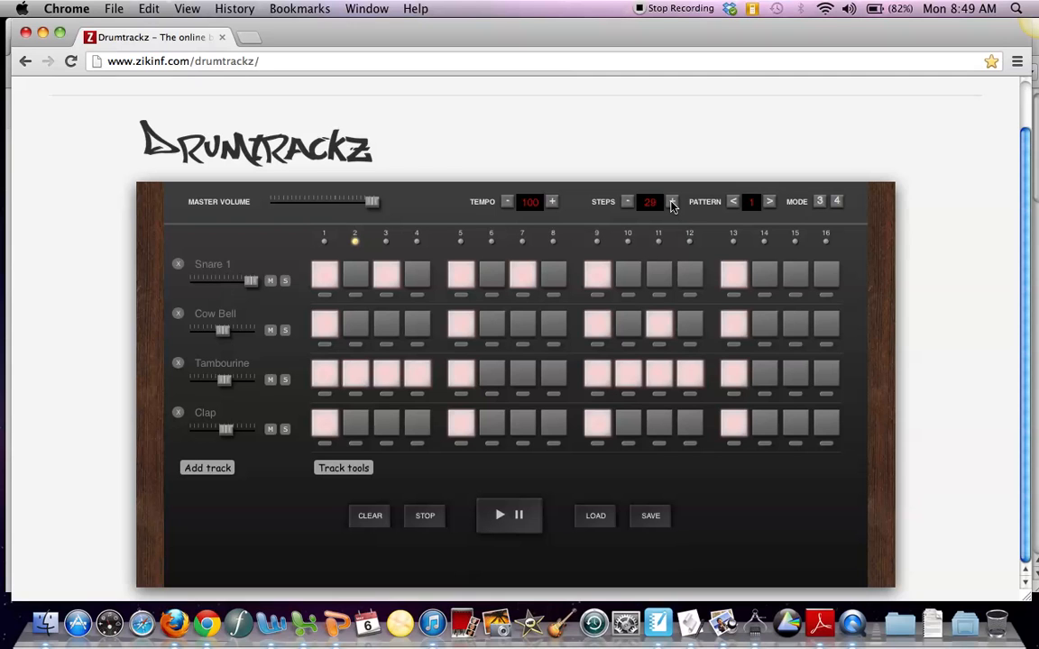
click(671, 202)
click(500, 515)
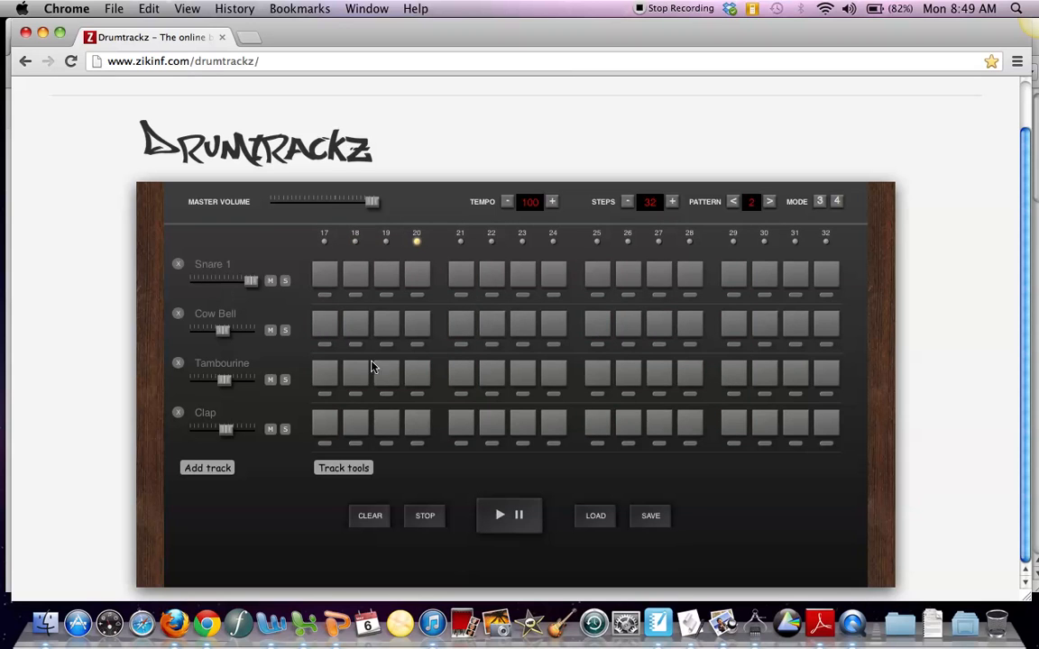
Step: In pattern 2, activate Snare 1 on steps 17, 18, 19, 21, 22, 23 and 25
click(326, 275)
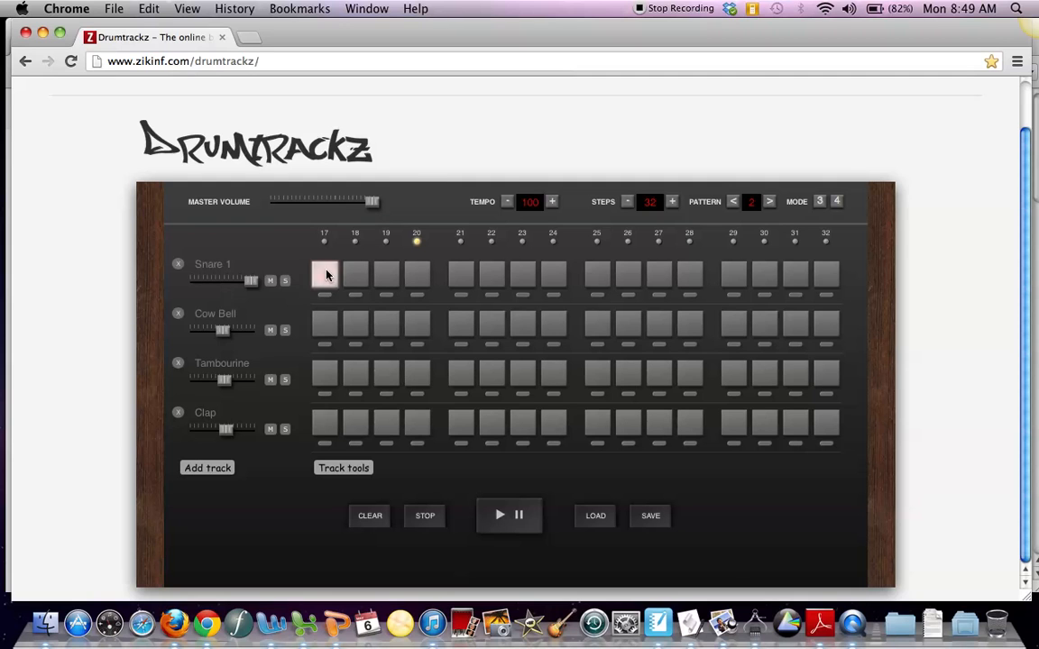
click(385, 275)
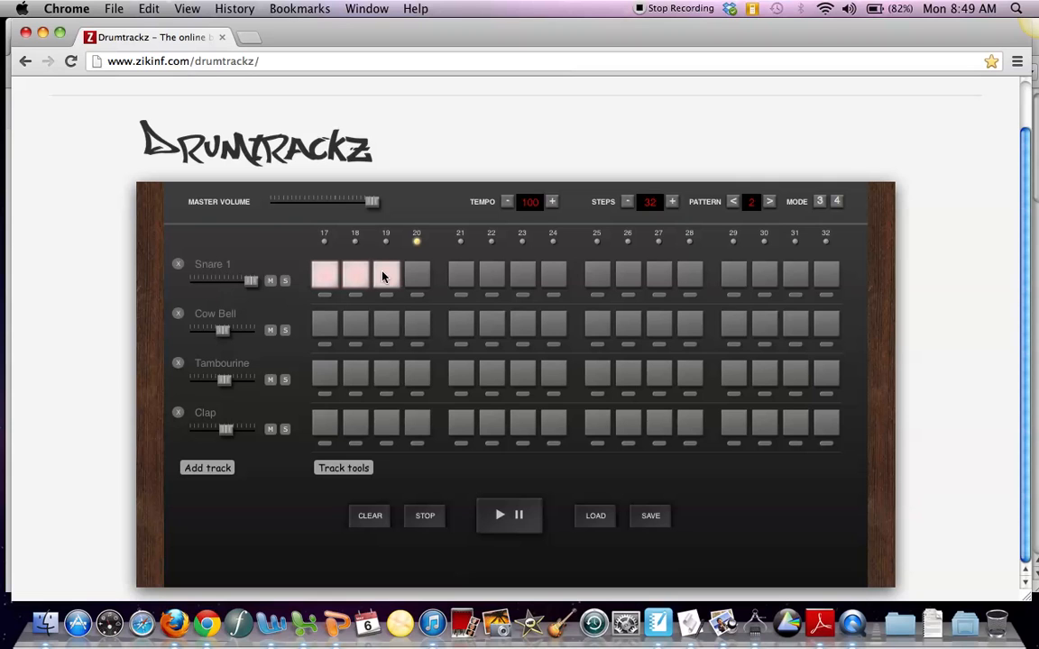
click(465, 275)
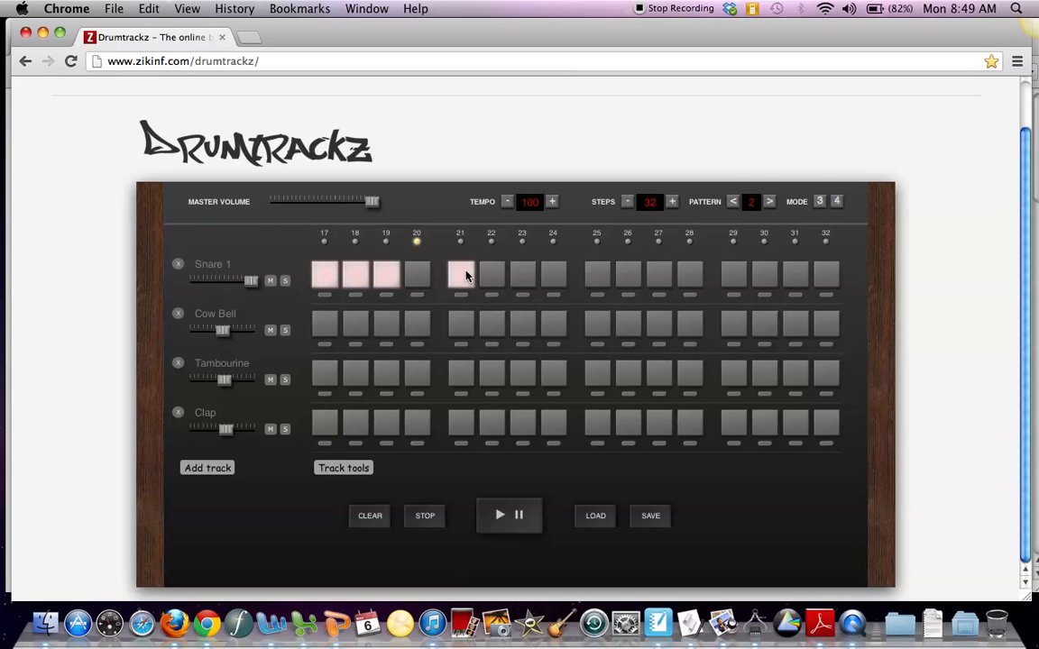
click(597, 274)
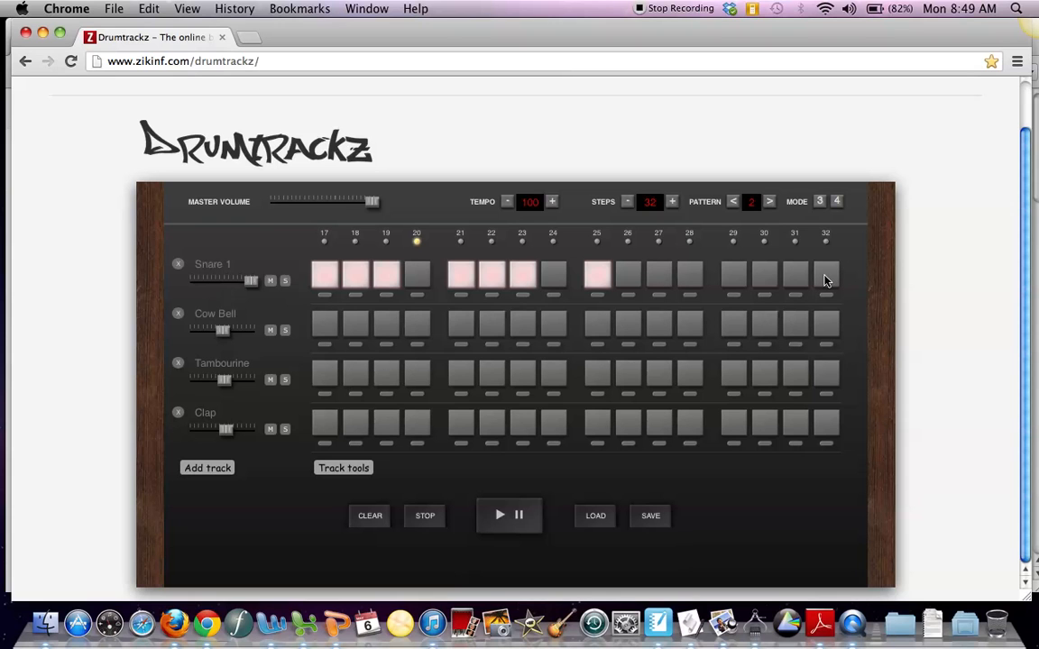
Step: Activate Cow Bell on steps 17 and 25, and Tambourine on steps 21, 23, 29 and 31
click(323, 327)
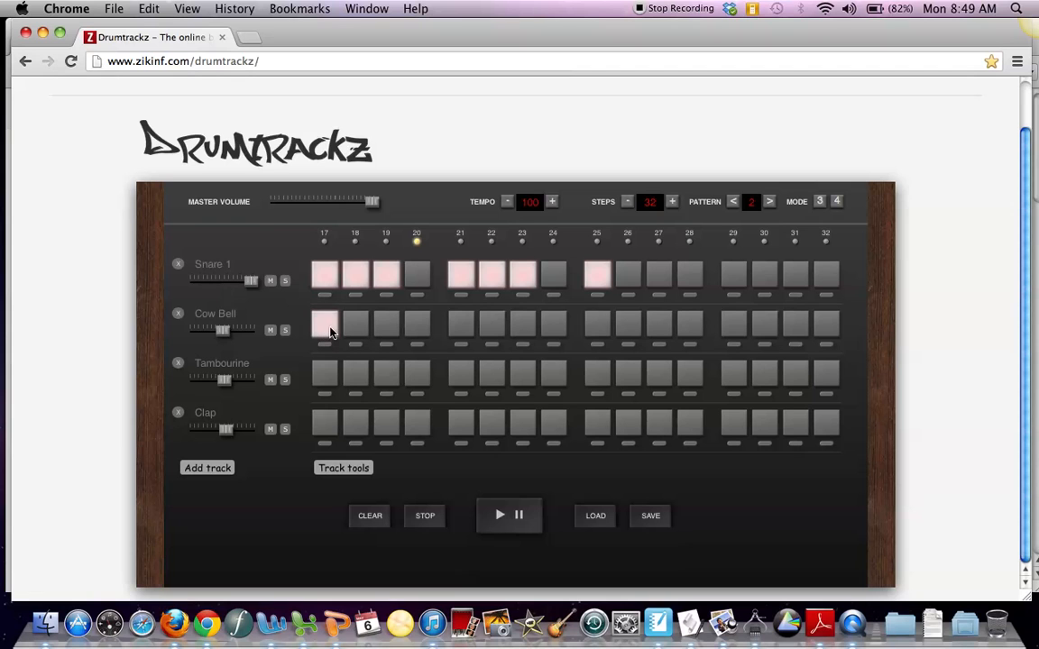
click(592, 325)
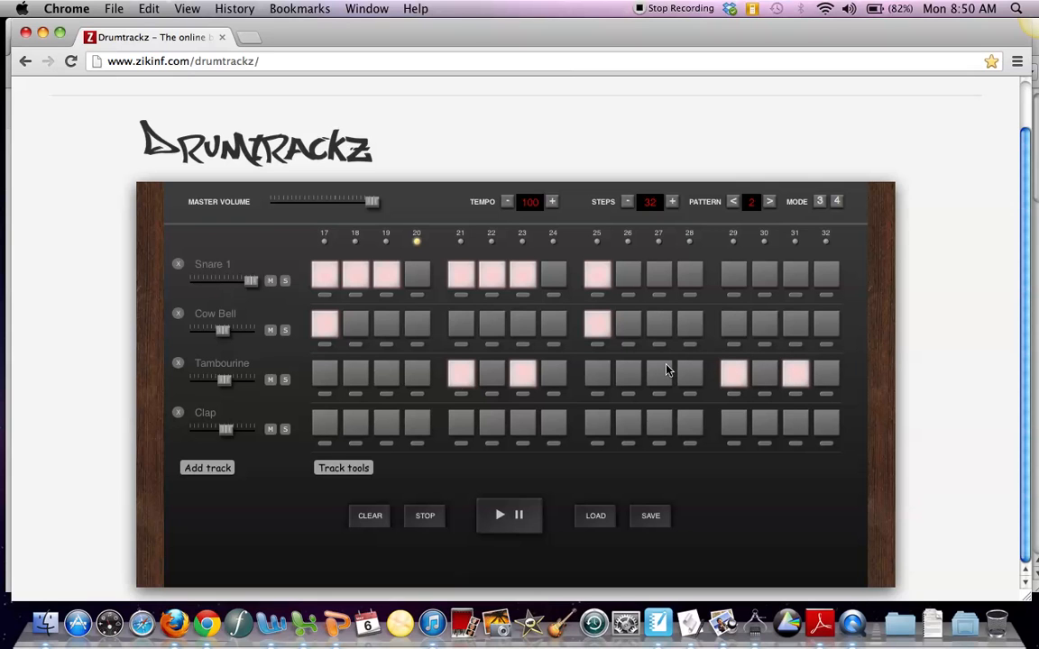
Step: Activate Clap on steps 21 through 24 and 29 through 32, and play back the 32-step beat
click(768, 423)
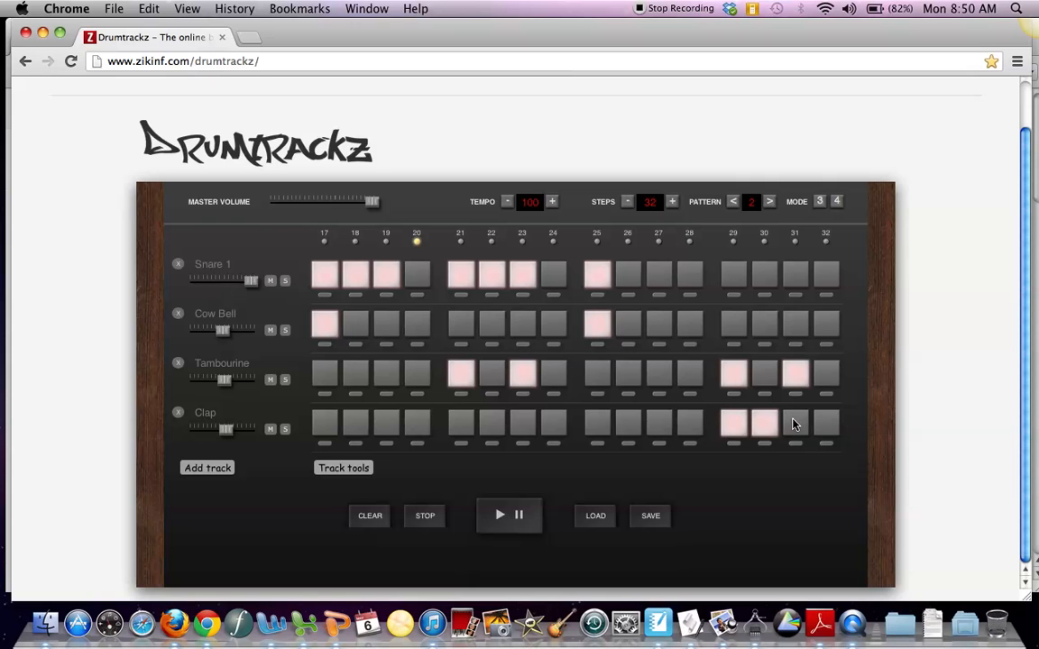
click(793, 423)
click(822, 423)
click(549, 420)
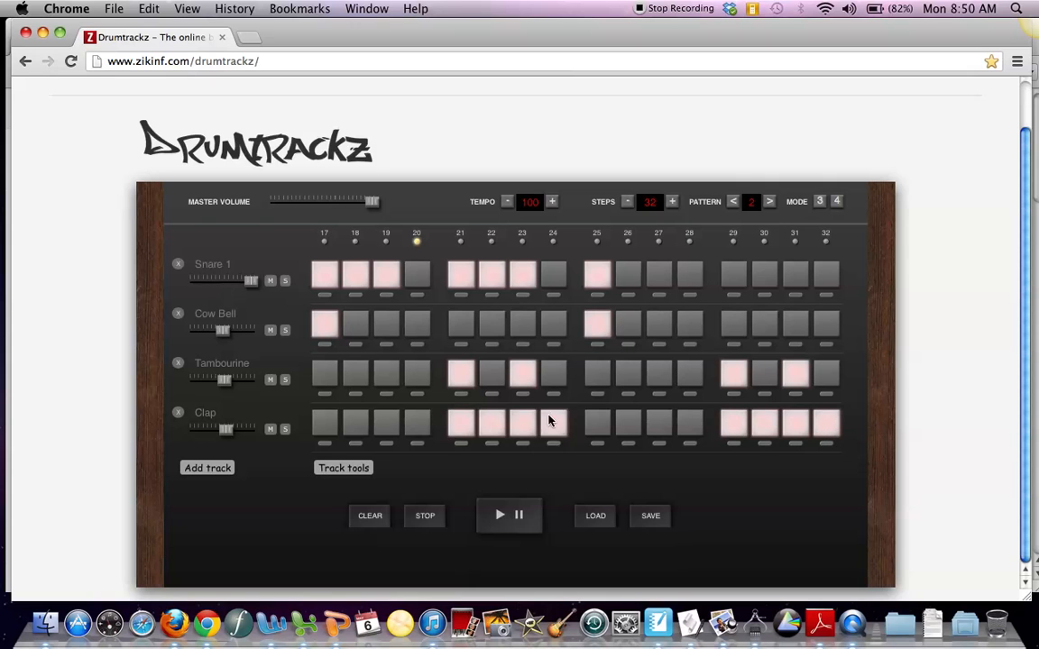
click(496, 517)
Step: Add a fifth track, view its DrumKit samples without changing the sample, and remove that track
click(213, 470)
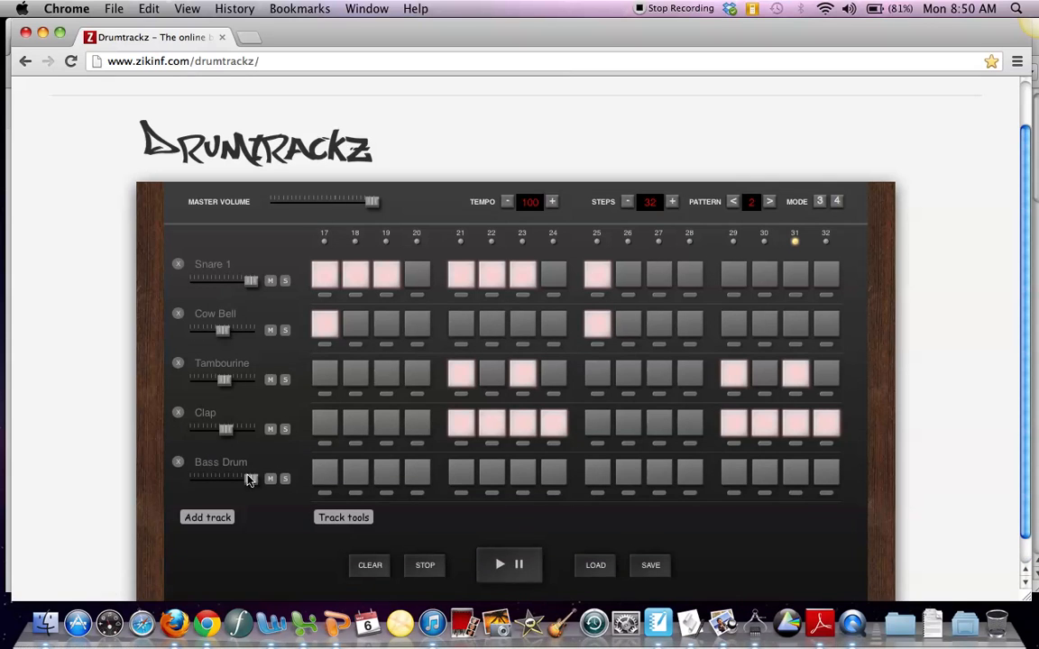
click(200, 461)
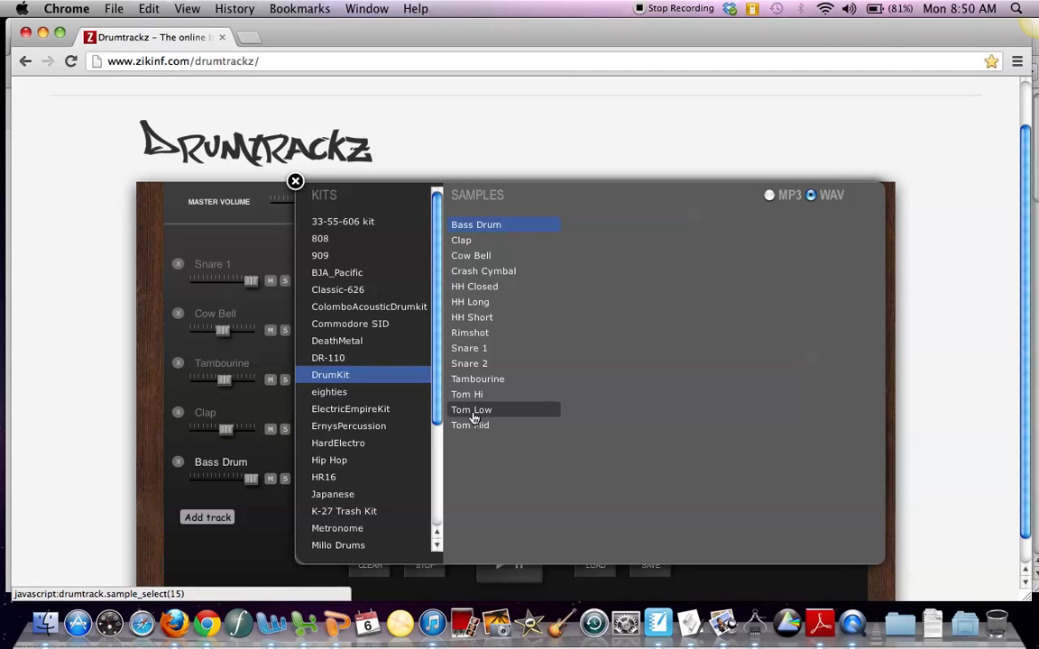
click(295, 181)
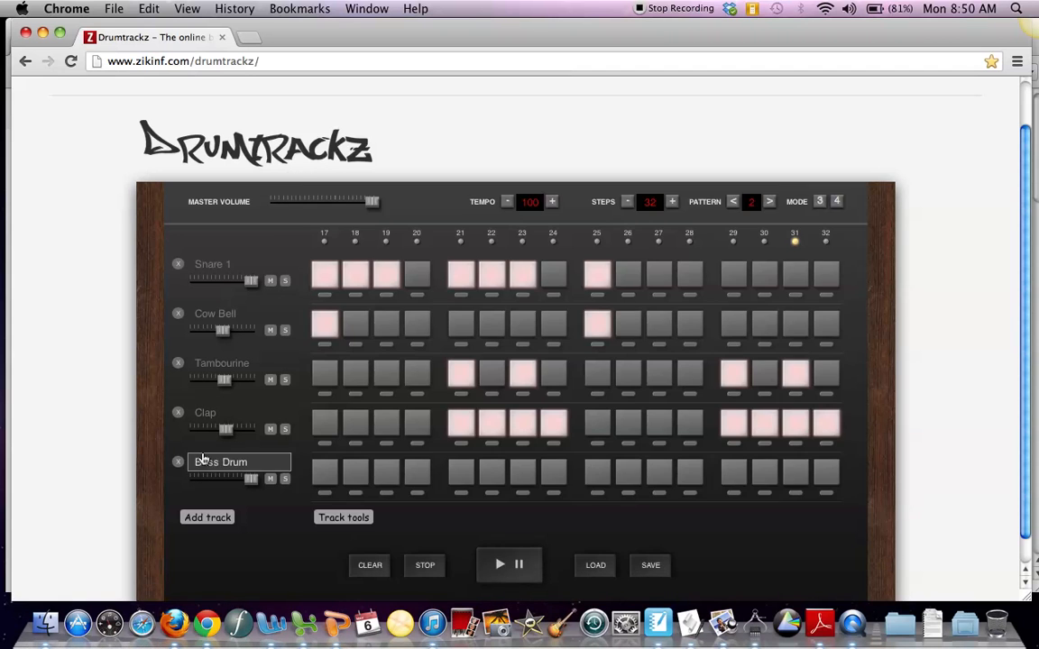
click(179, 465)
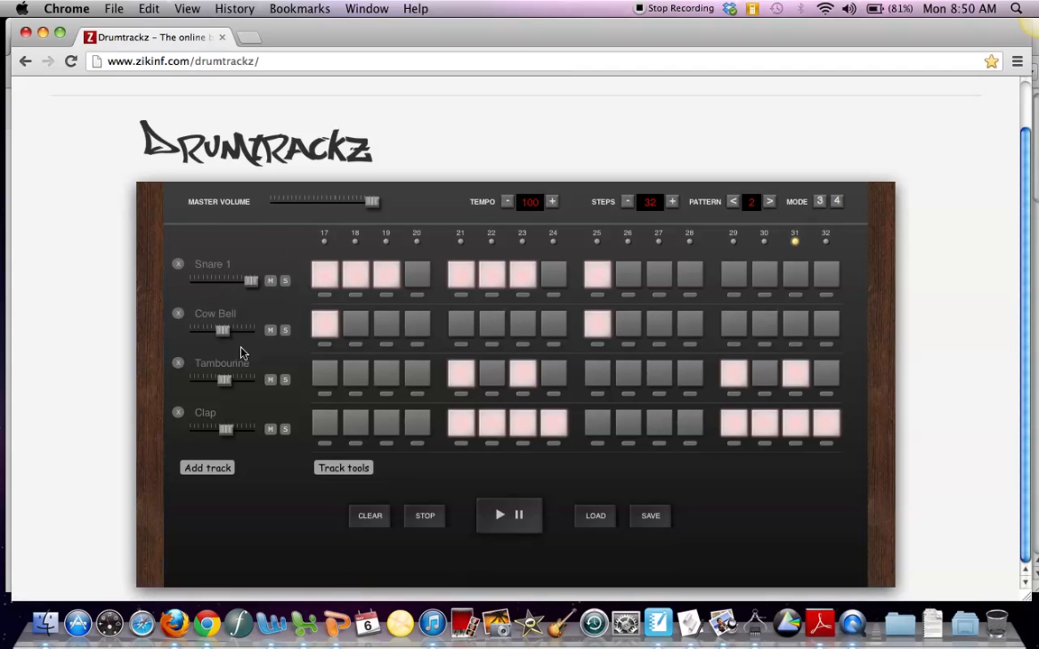
Step: Remove the Snare 1 track from the sequence
click(177, 265)
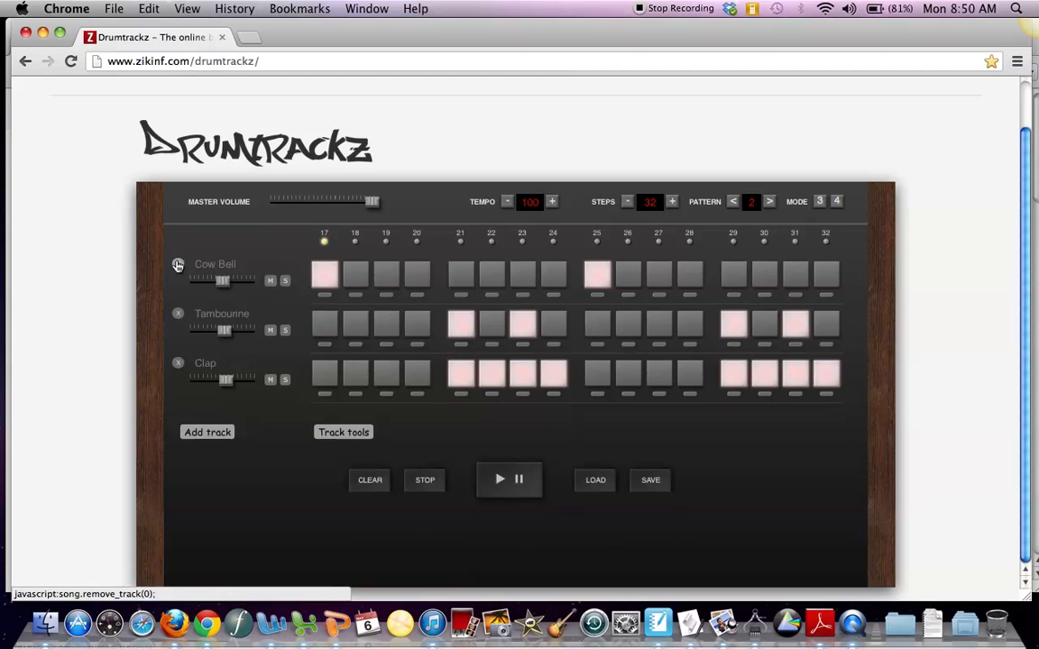